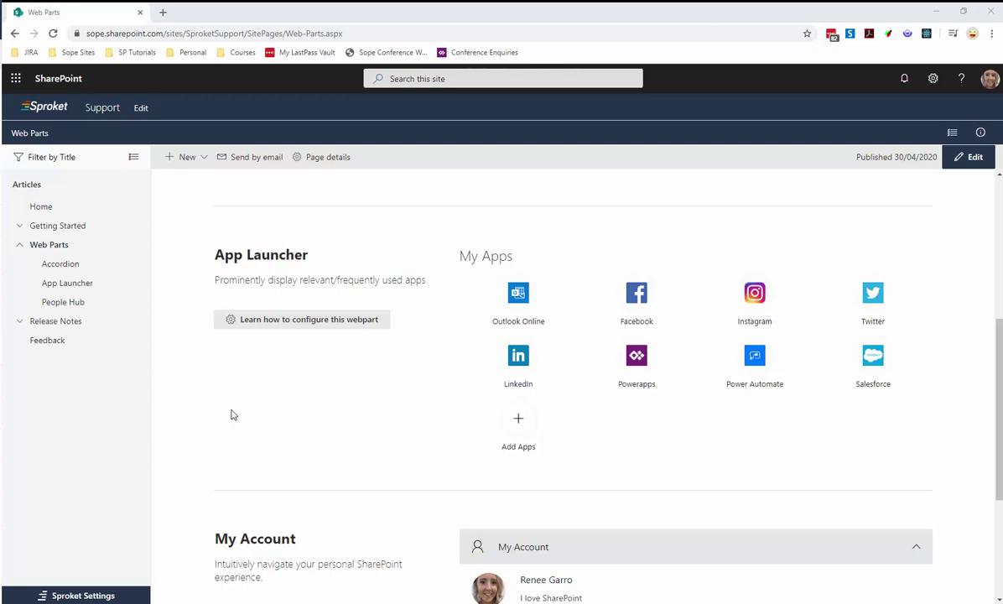
Step: Add the NDIS app to My Apps, remove Power Automate, and finish editing the app selection
click(517, 420)
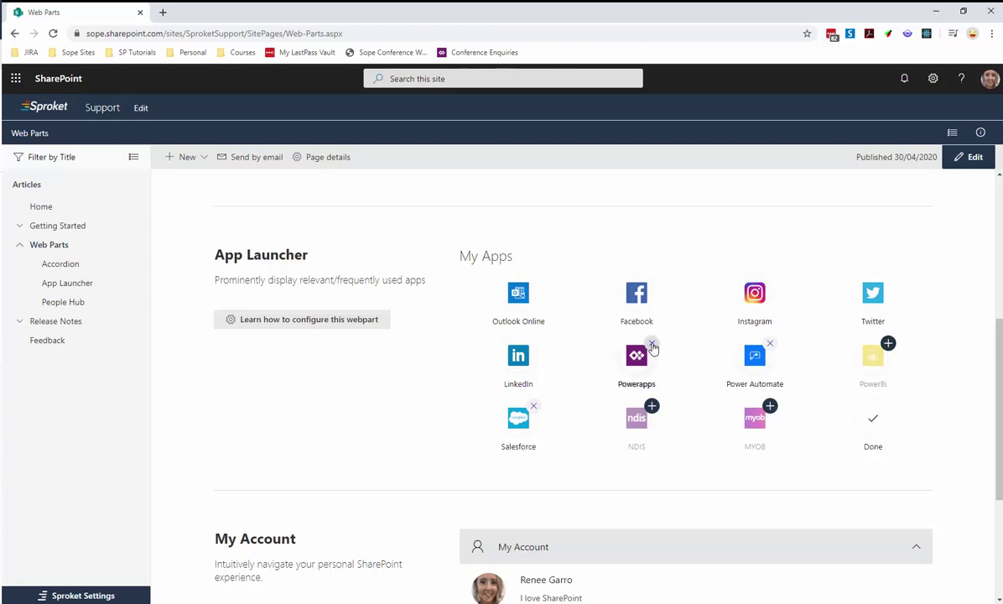
click(652, 406)
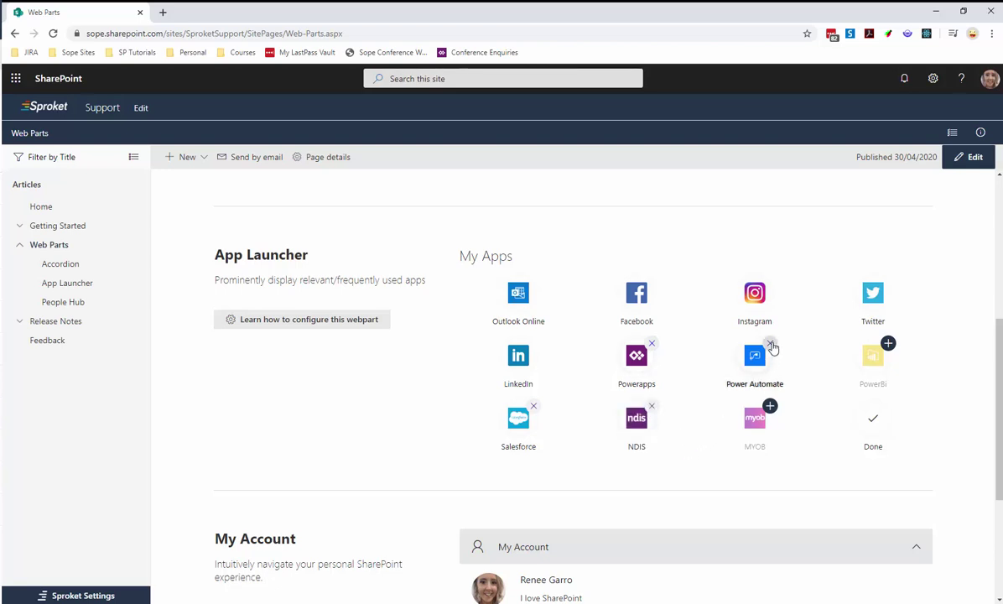
click(770, 345)
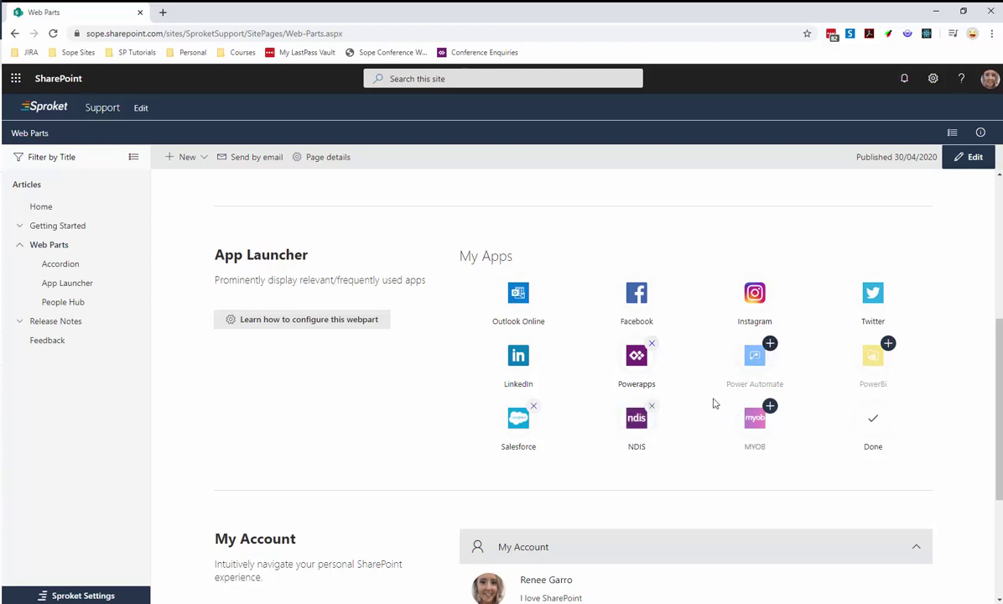
click(868, 417)
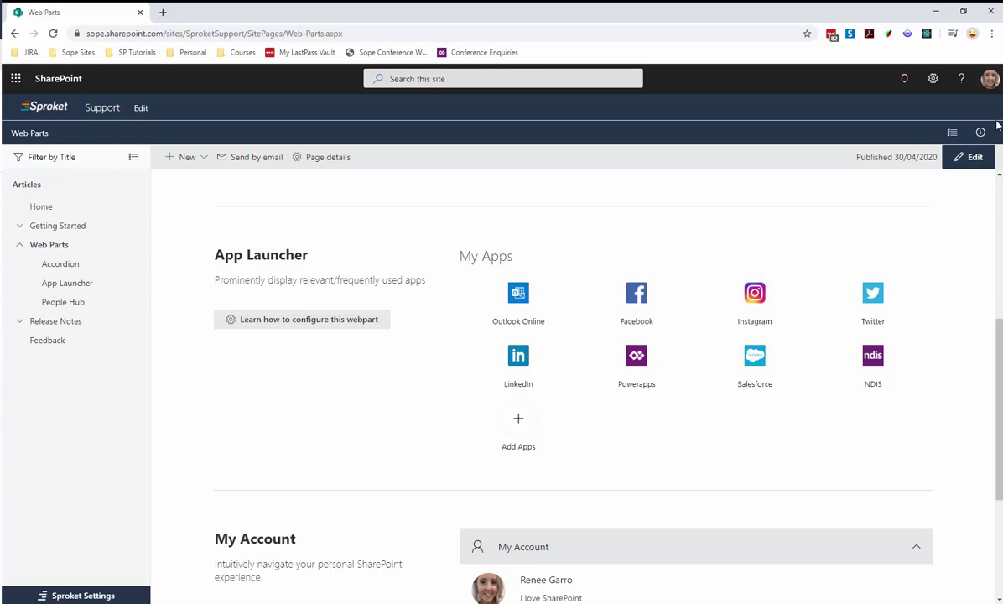
Step: Open the App Launcher document library from the site contents
click(933, 79)
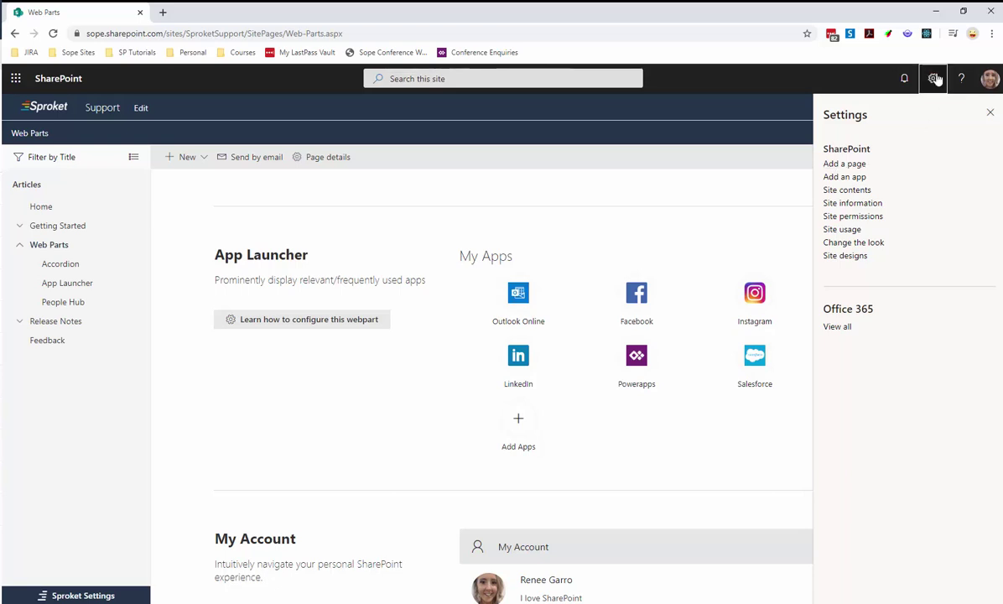
click(847, 191)
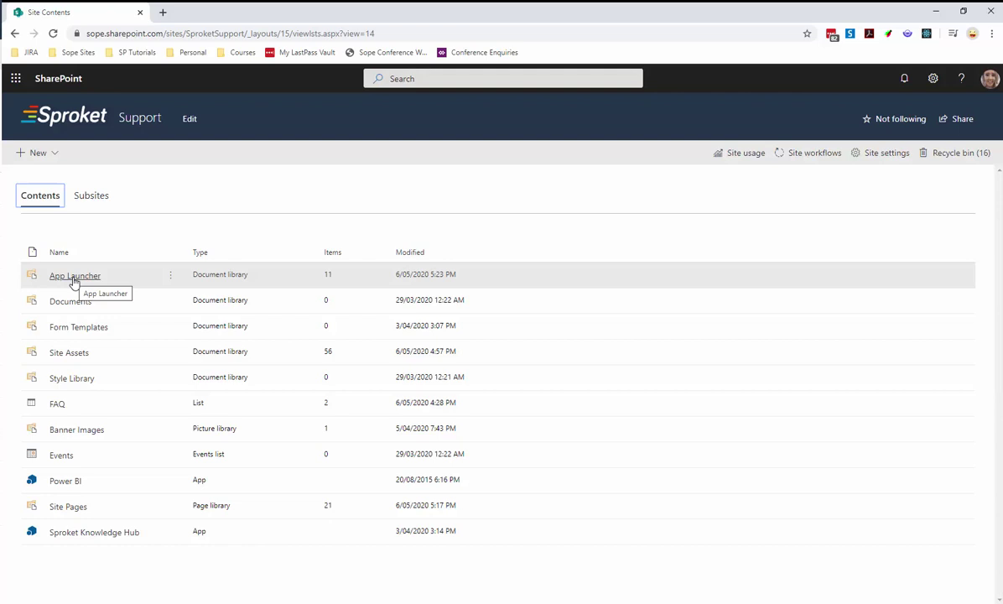
click(74, 277)
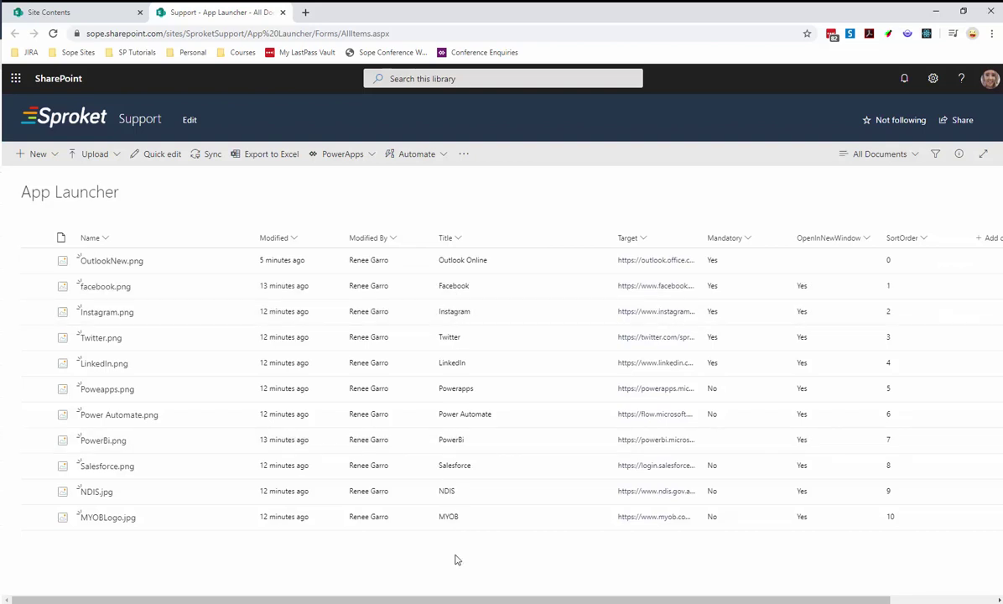
Step: View the App Launcher library's files as tiles and return to the list layout
click(873, 158)
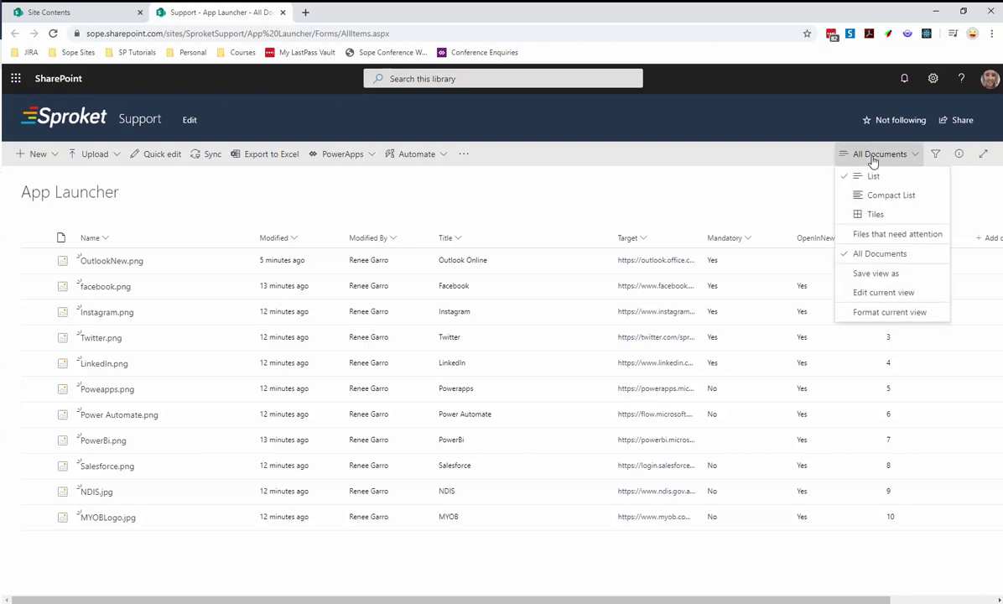
click(874, 215)
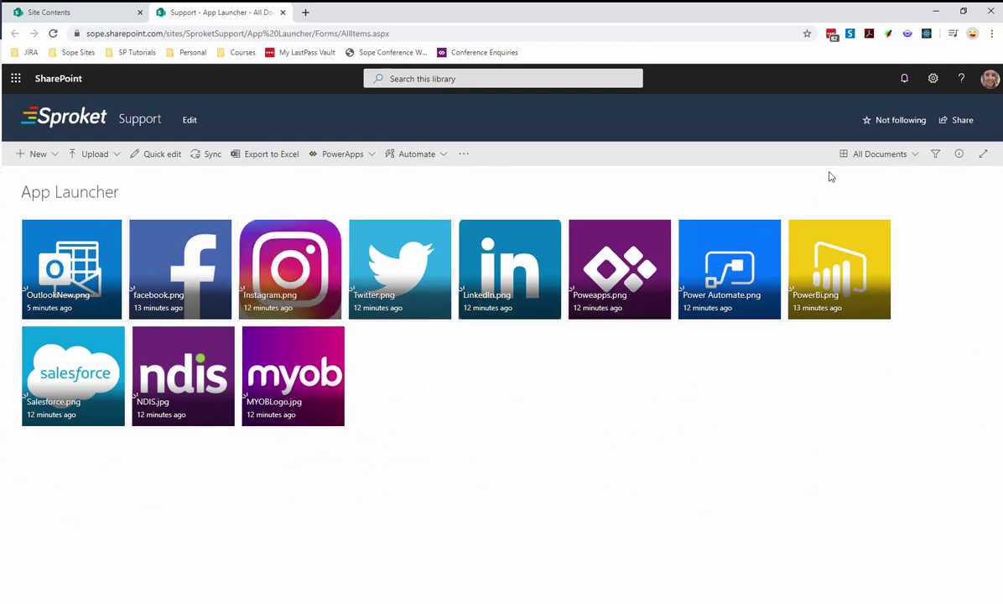
click(873, 156)
click(866, 175)
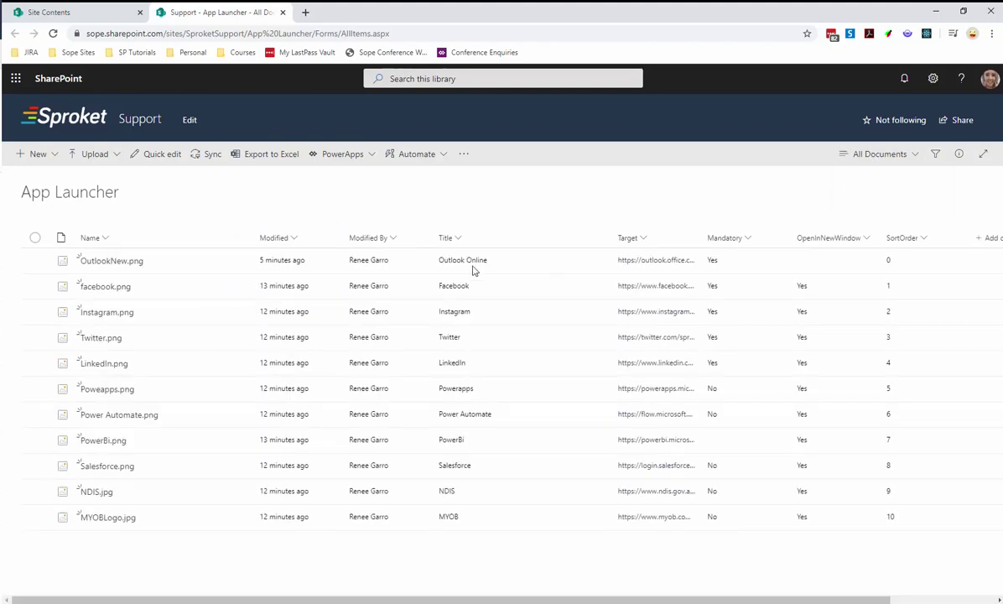
Step: Set the Mandatory property of OutlookNew.png to No in the file's details
click(35, 262)
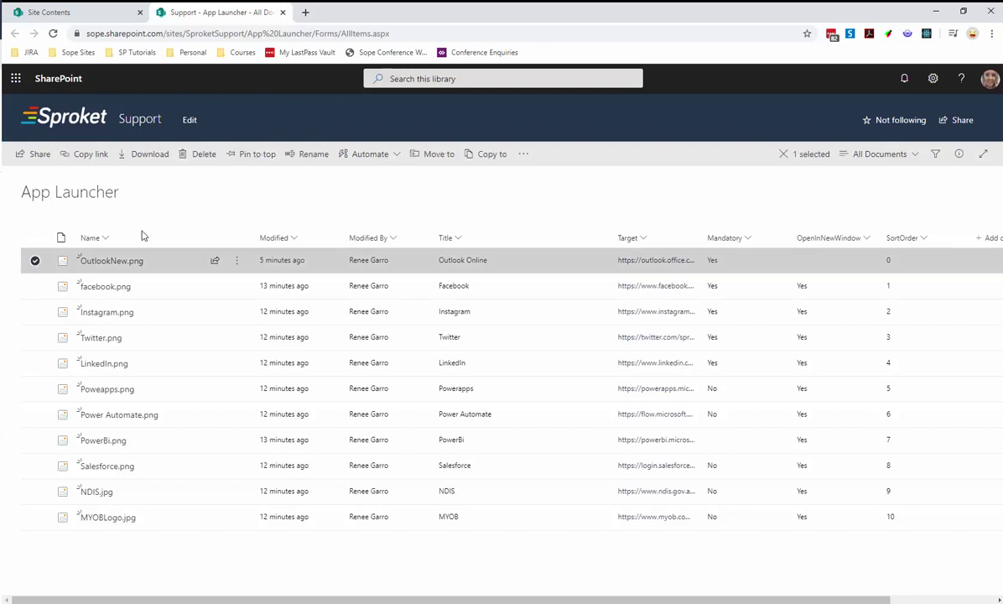
click(959, 156)
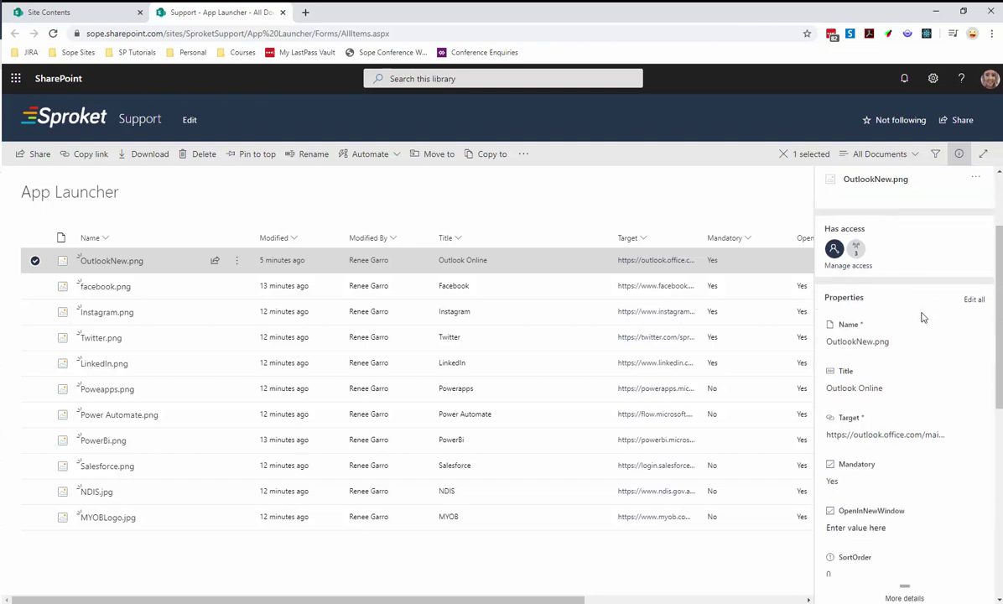
scroll(923, 312, down, 2)
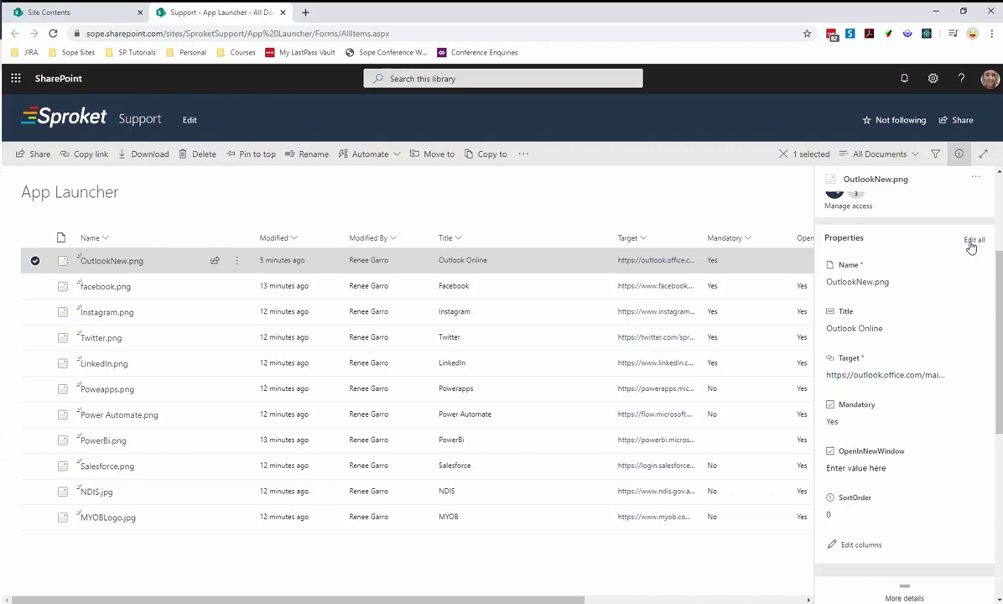
click(843, 423)
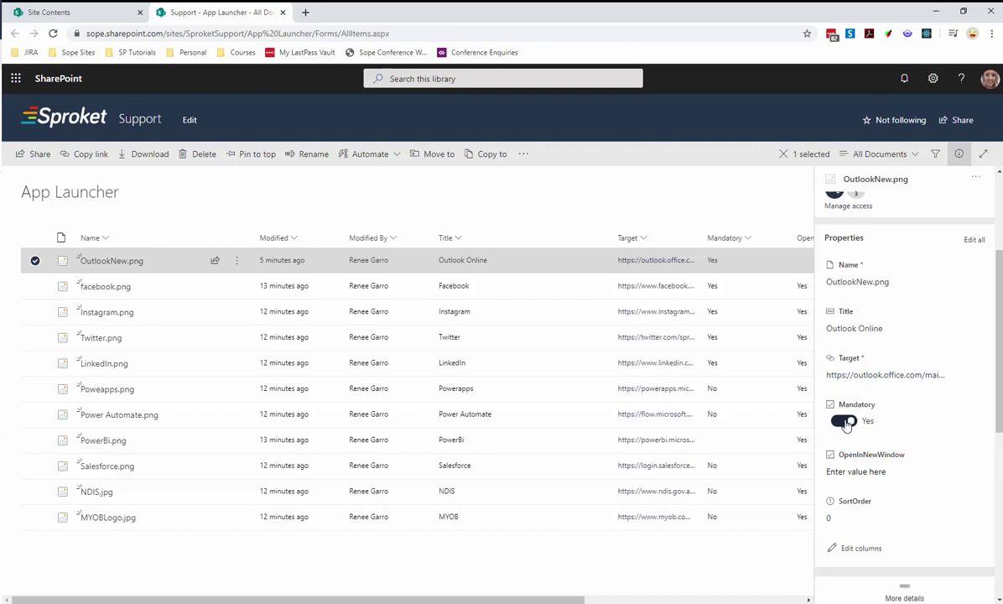
click(845, 422)
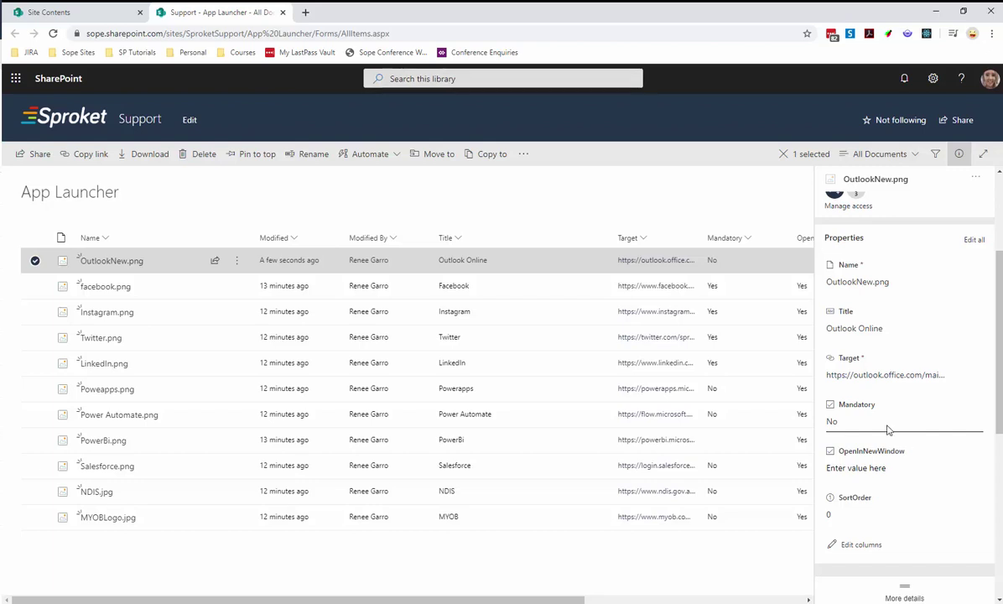
Step: Look over the full properties form of OutlookNew.png, cancel it without changes and deselect the file
click(34, 286)
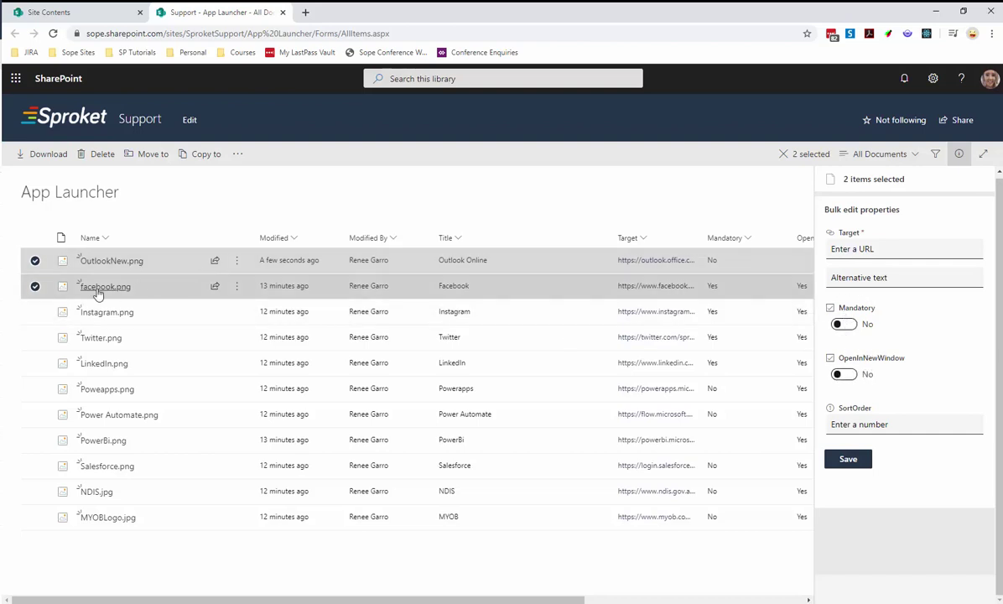
click(35, 287)
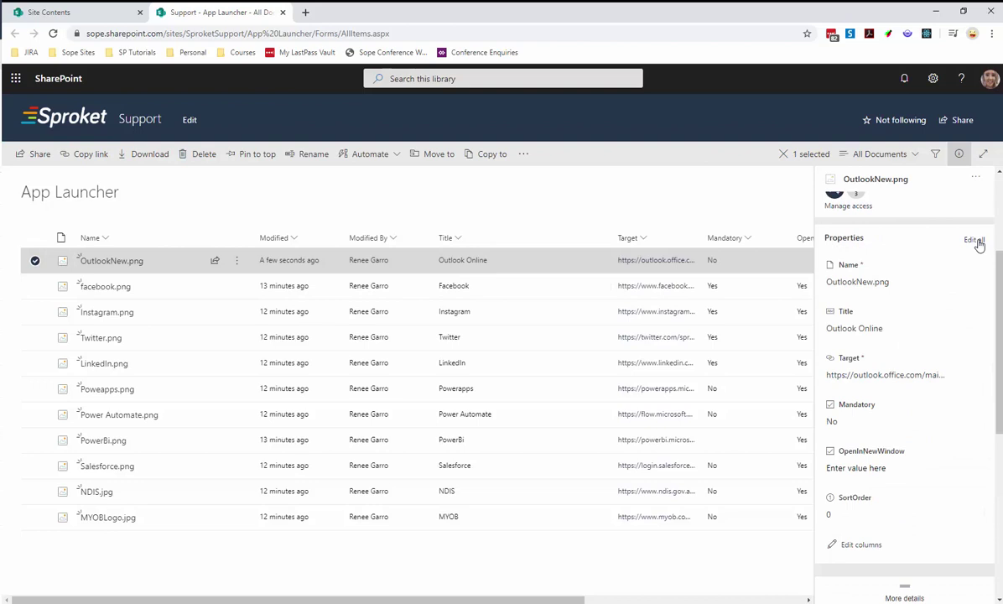
click(975, 241)
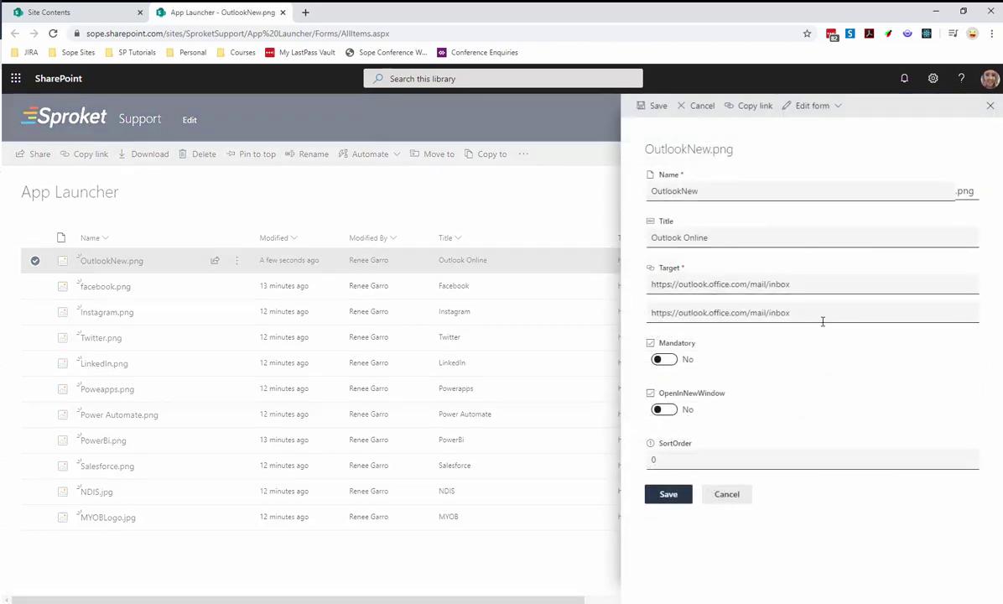
click(736, 498)
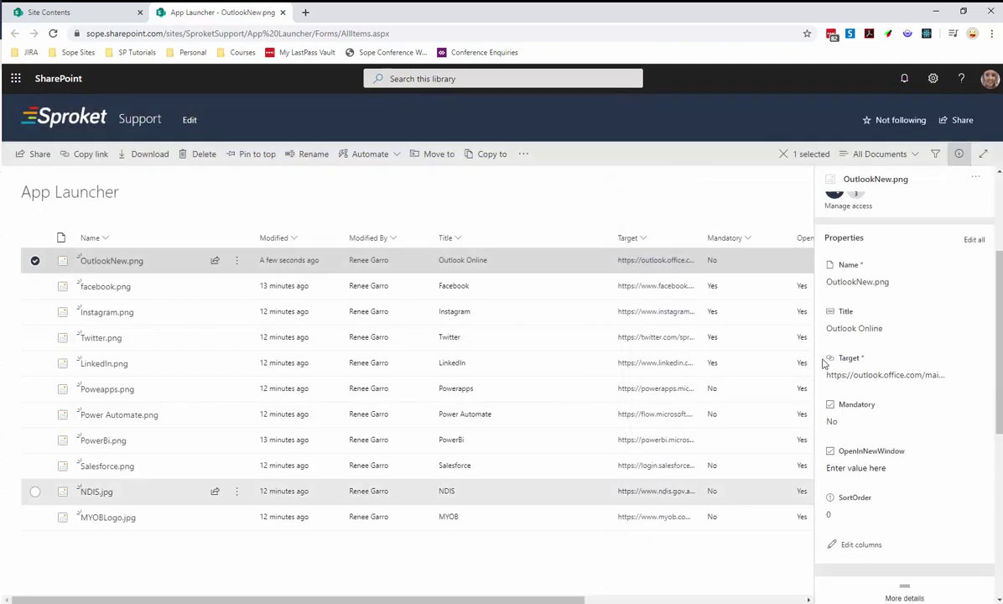
click(959, 153)
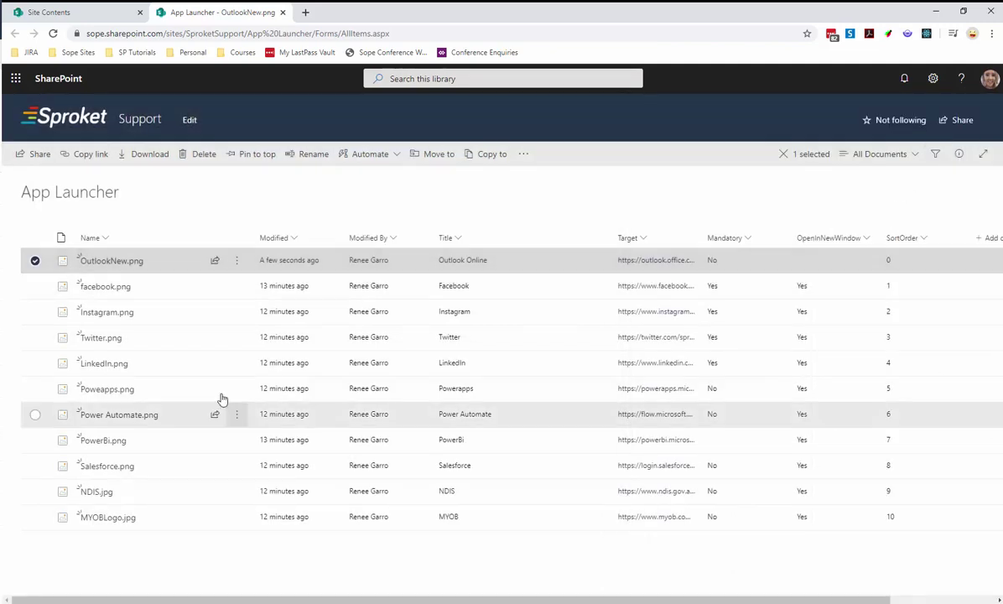
click(35, 260)
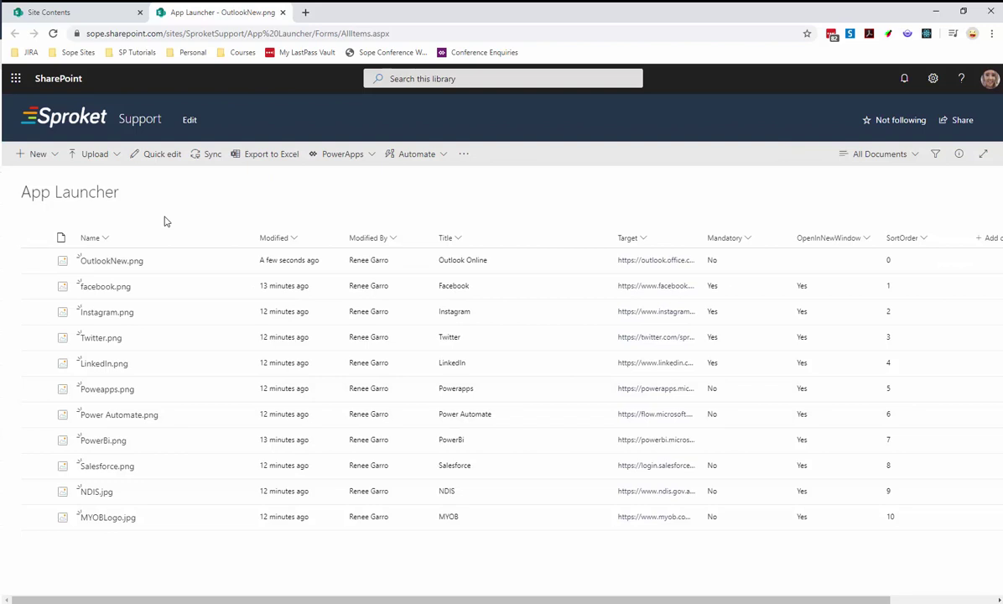
Step: Upload the multicoloured Google logo file from the Downloads > Logos folder to the App Launcher library
click(96, 158)
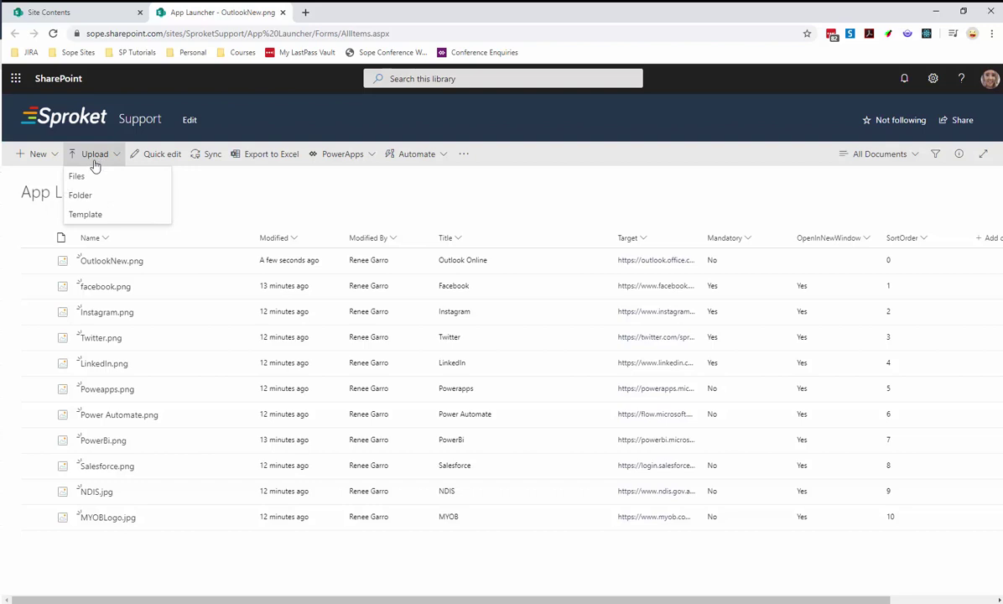
click(83, 179)
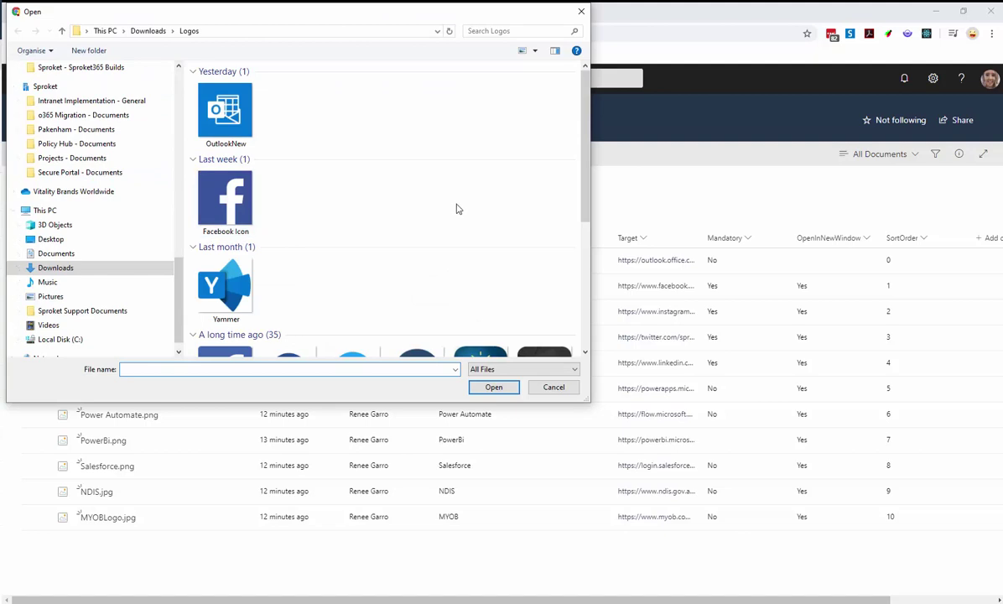
scroll(456, 208, down, 10)
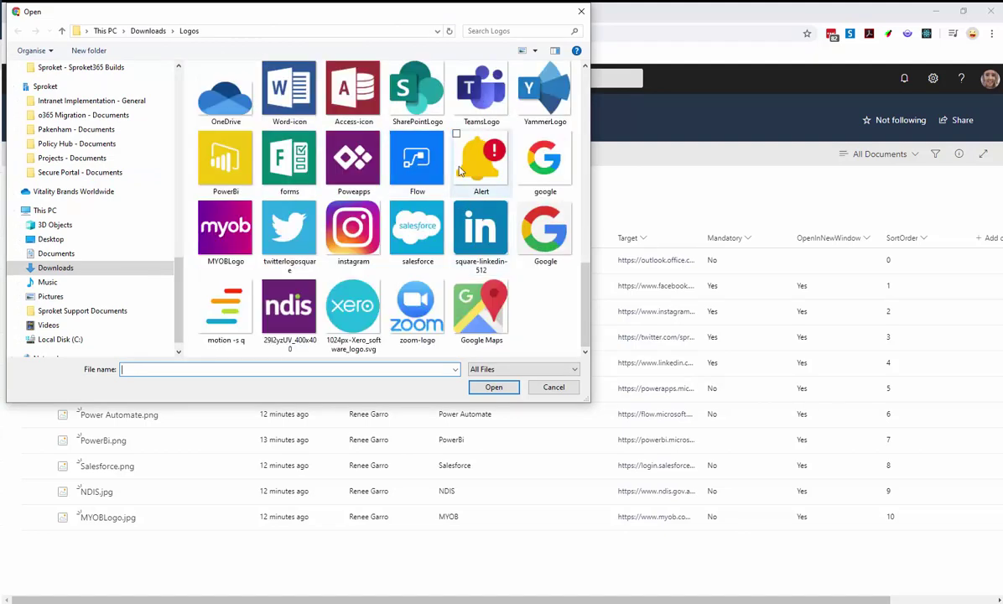
double_click(537, 231)
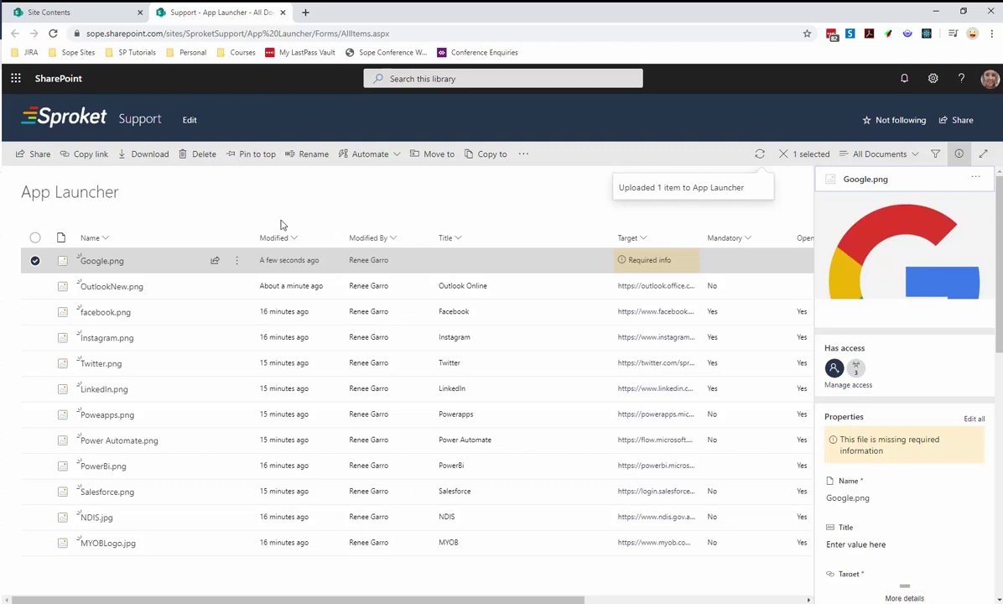
Step: Open all properties of Google.png for editing and set its title to Google
mouse_move(137, 269)
scroll(940, 315, down, 2)
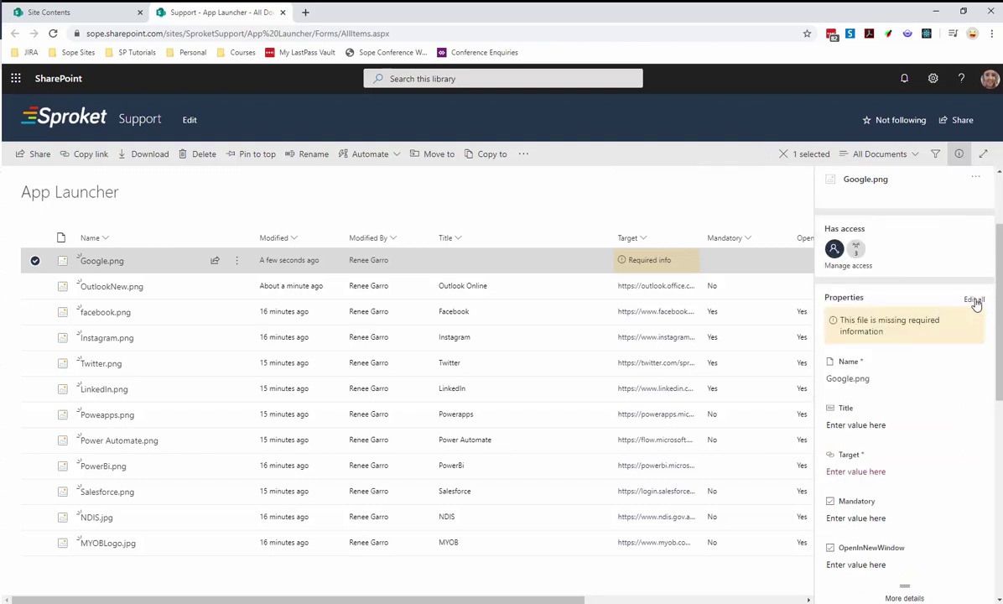
click(974, 300)
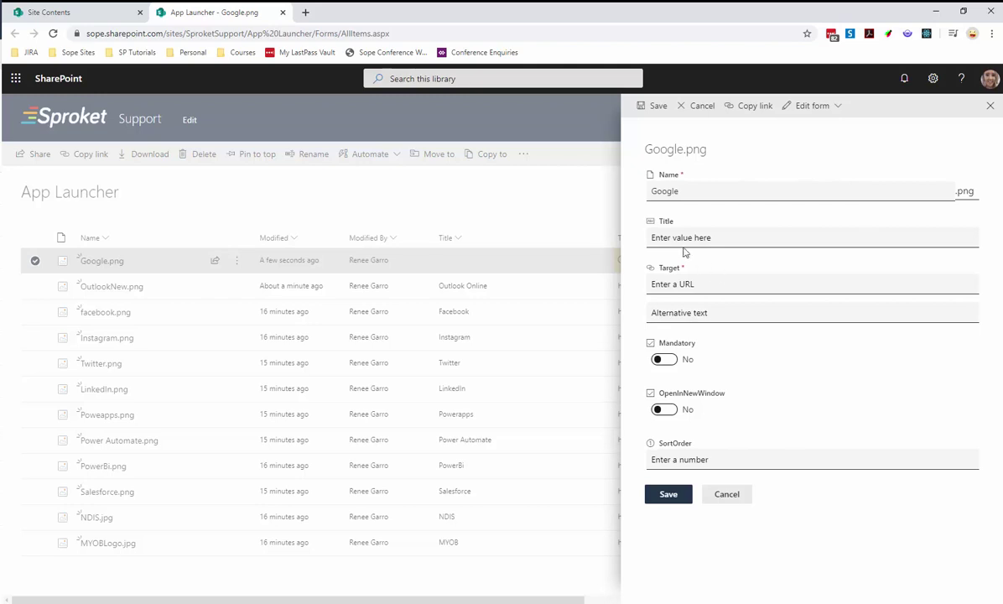
double_click(666, 191)
drag(671, 191, 639, 183)
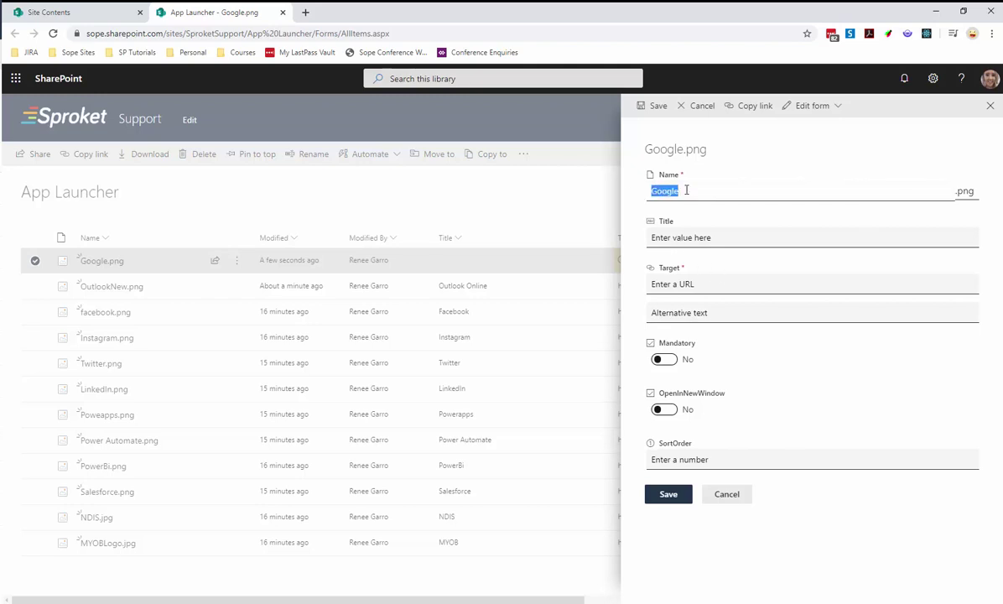
click(671, 238)
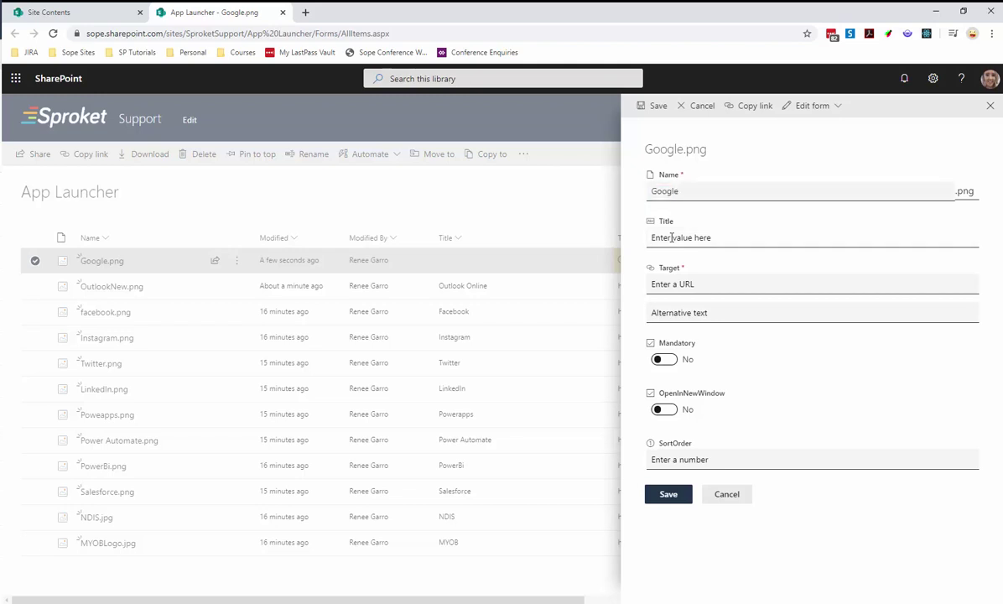
text(goog)
key(BackSpace)
text(Google)
Step: Load google.com in a new browser tab, copy its address and paste it as the Target URL of Google.png
click(665, 285)
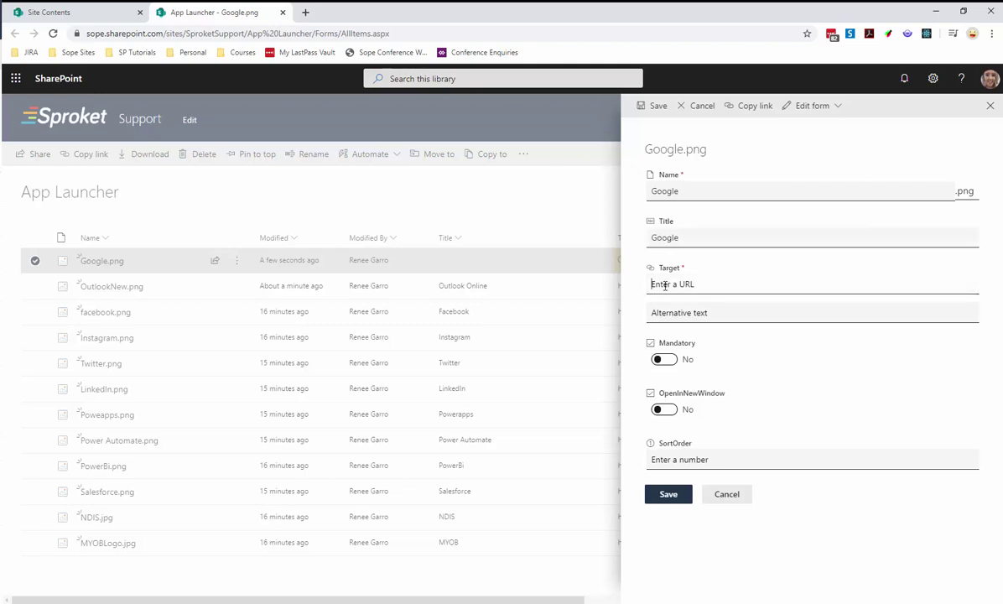
click(306, 14)
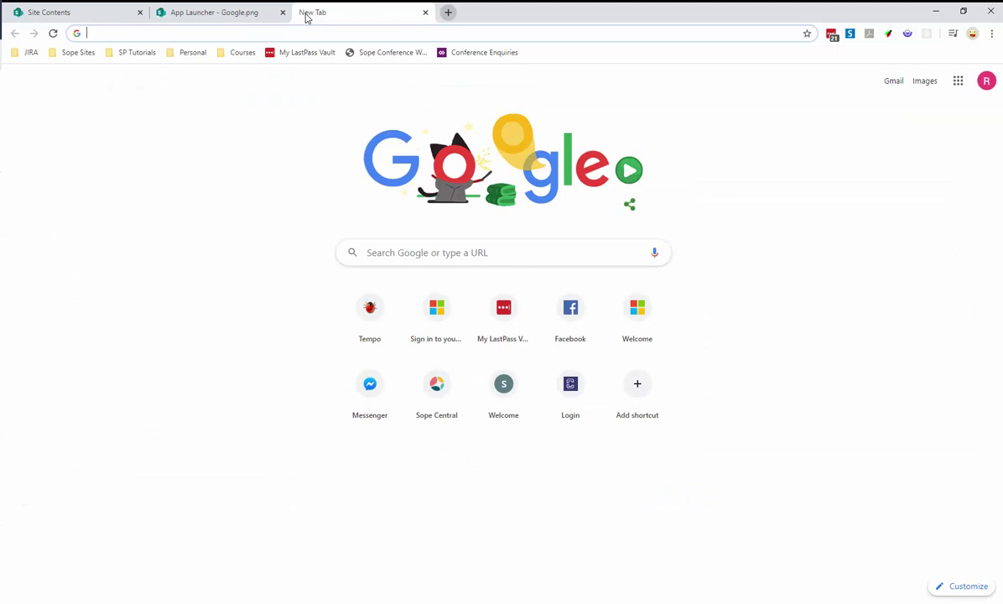
text(google.com)
key(Return)
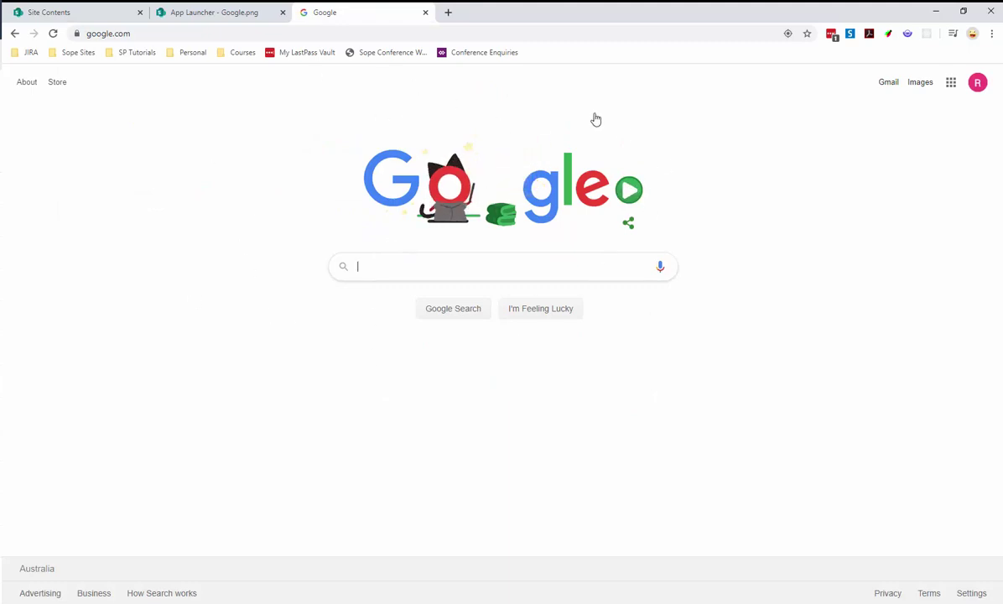
click(114, 33)
right_click(114, 33)
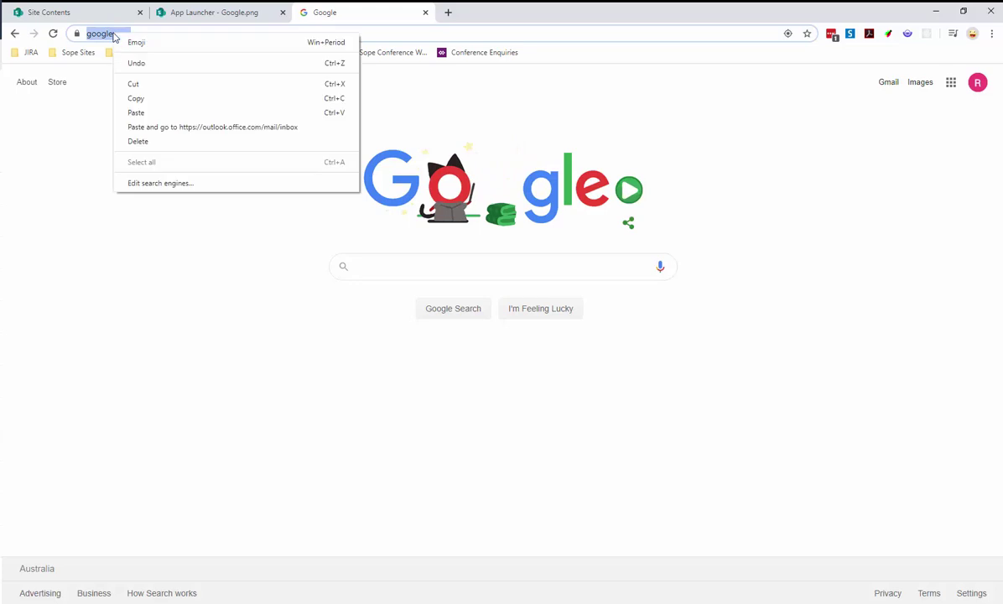
click(135, 99)
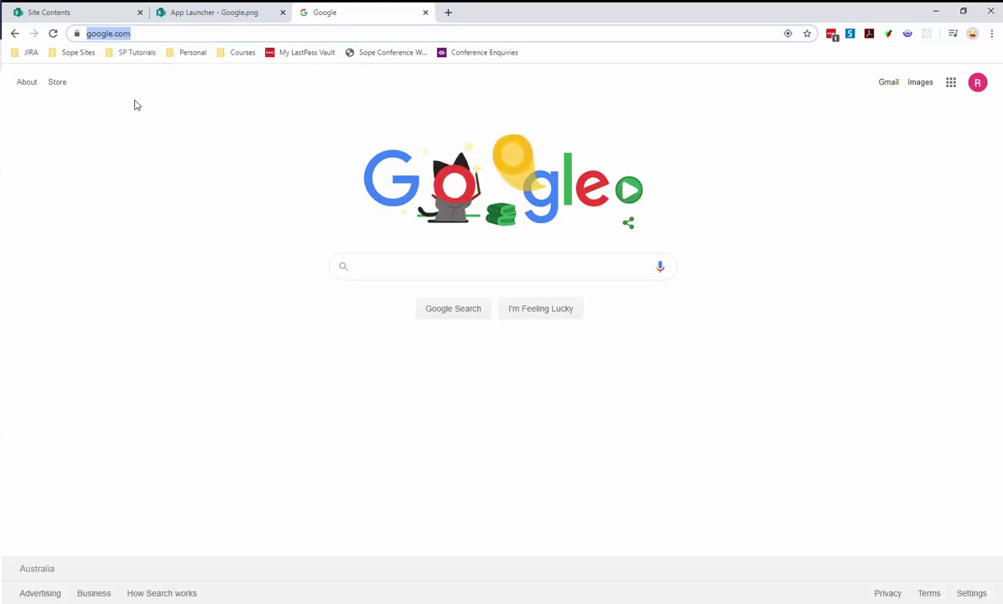
click(189, 19)
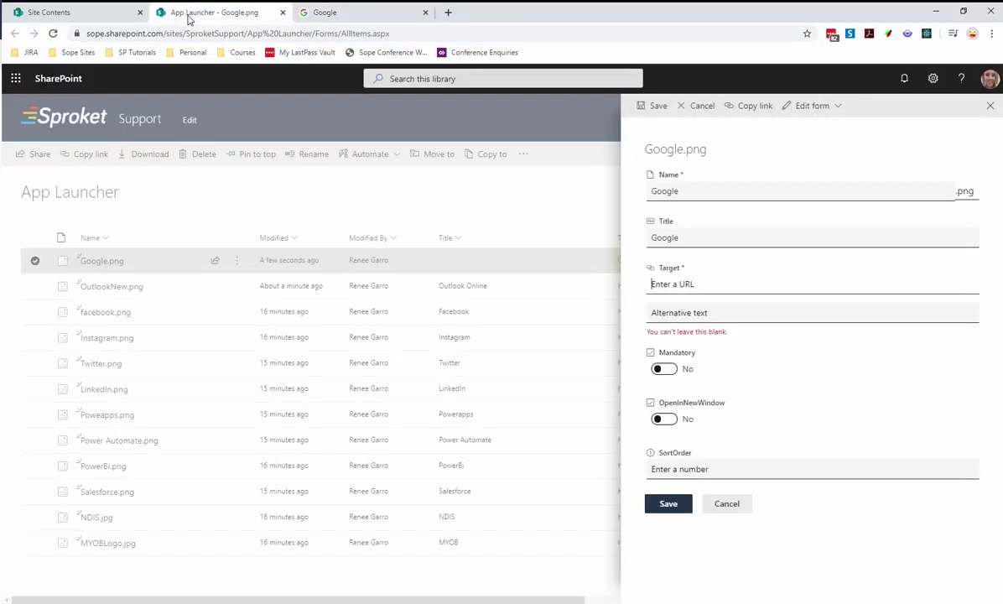
right_click(671, 285)
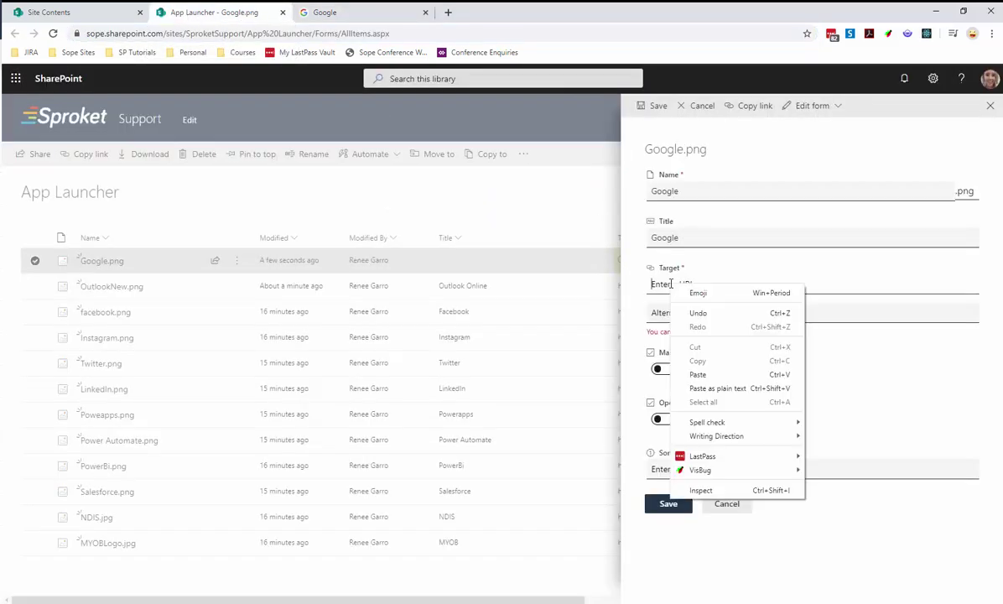
click(709, 373)
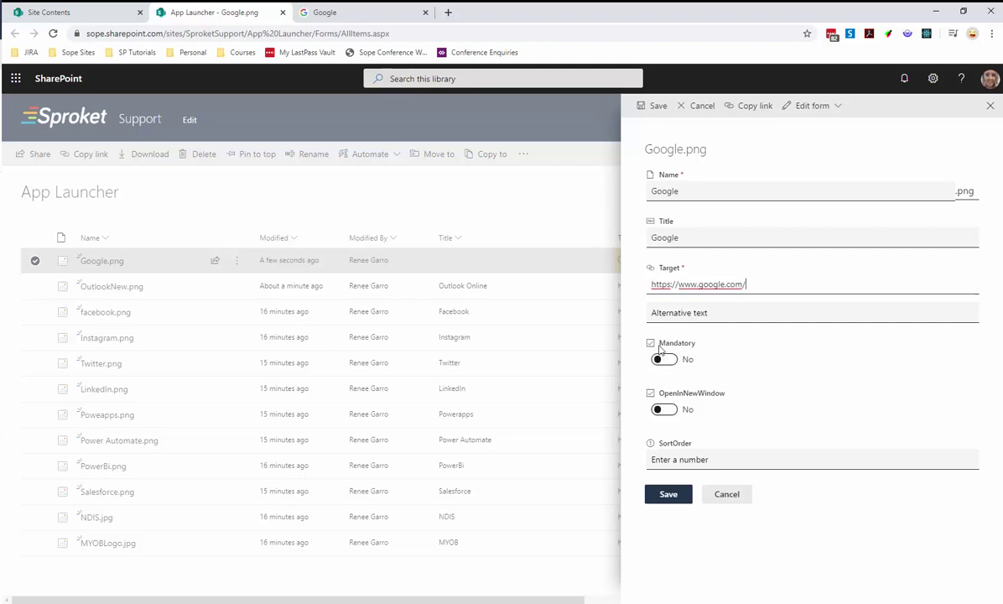
Step: Set OpenInNewWindow to Yes and SortOrder to 12 for Google.png, save the properties and deselect the file
click(667, 407)
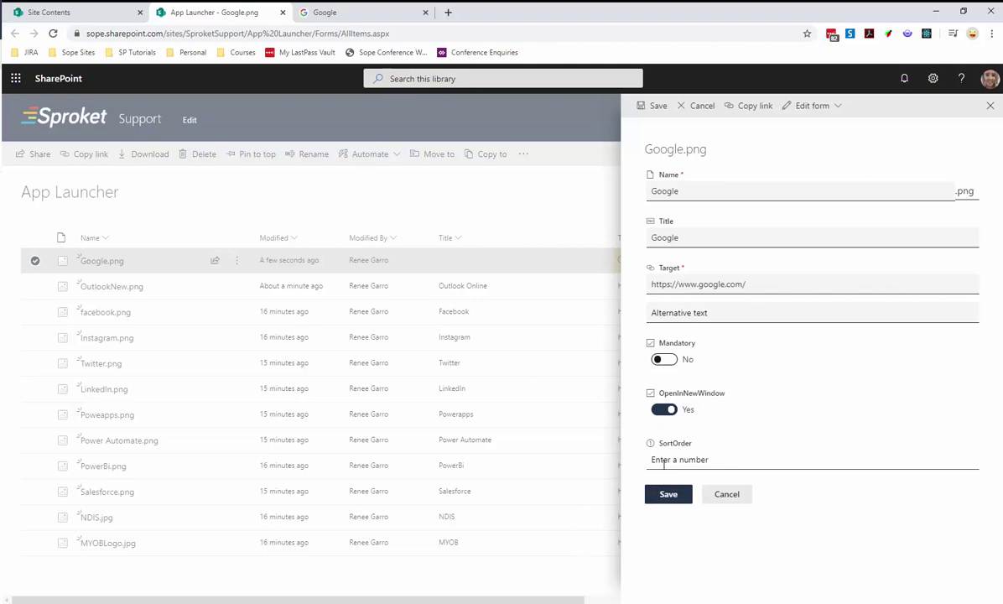
text(12)
click(669, 494)
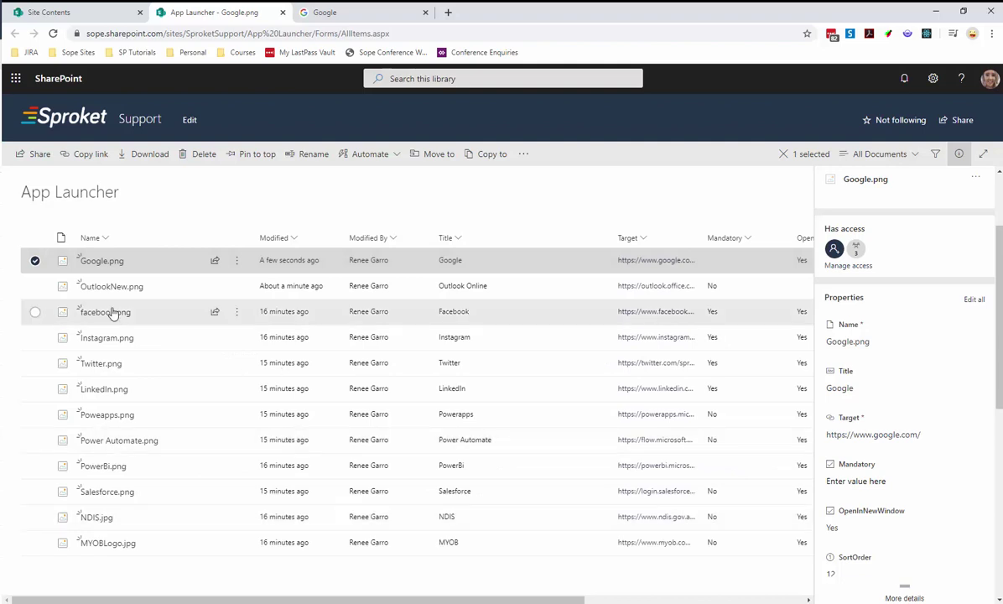
click(36, 262)
Step: Go to the Support site's Web Parts page and find its App Launcher section
click(73, 122)
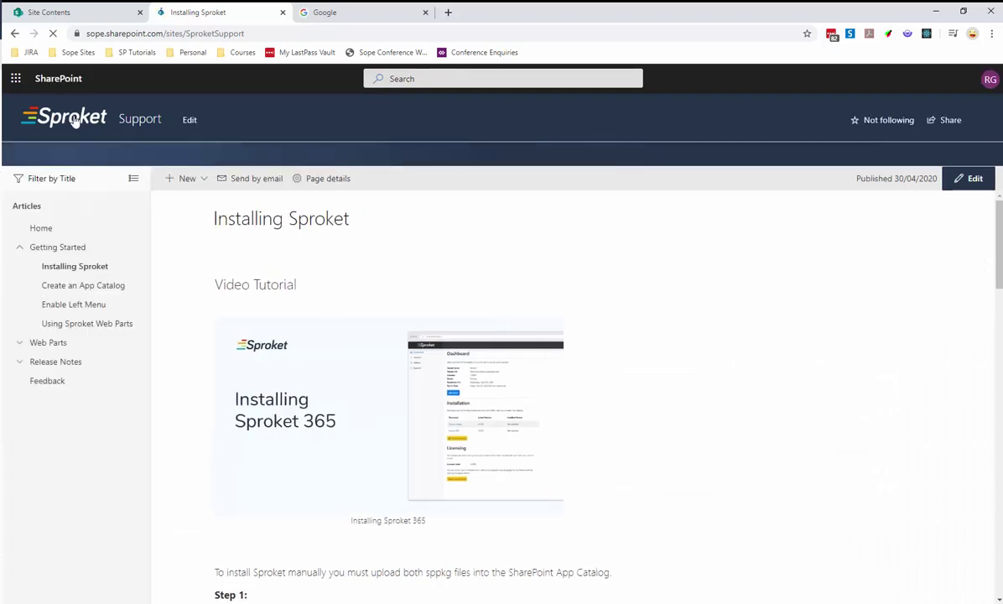
click(43, 343)
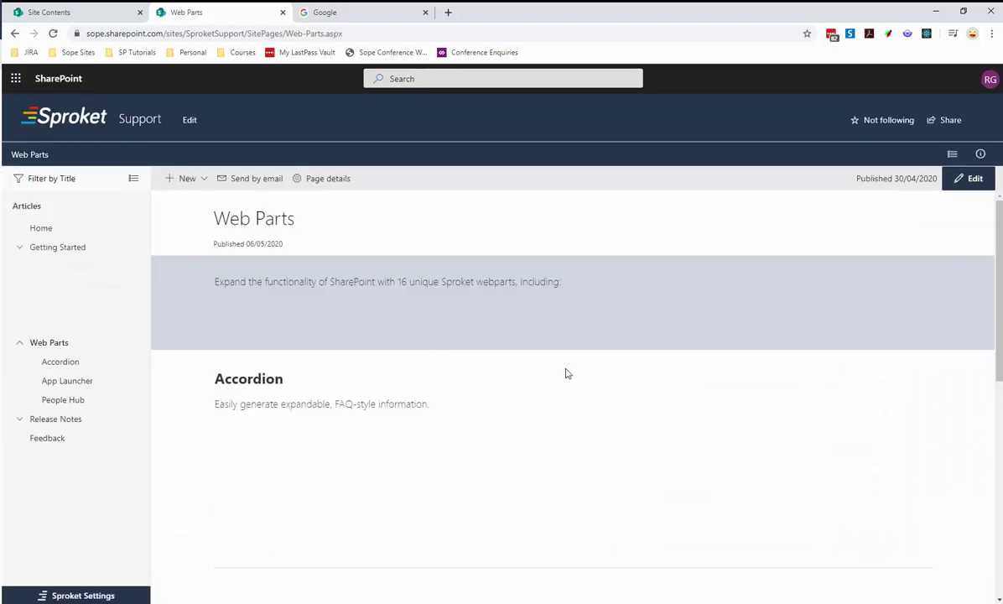
scroll(504, 339, down, 2)
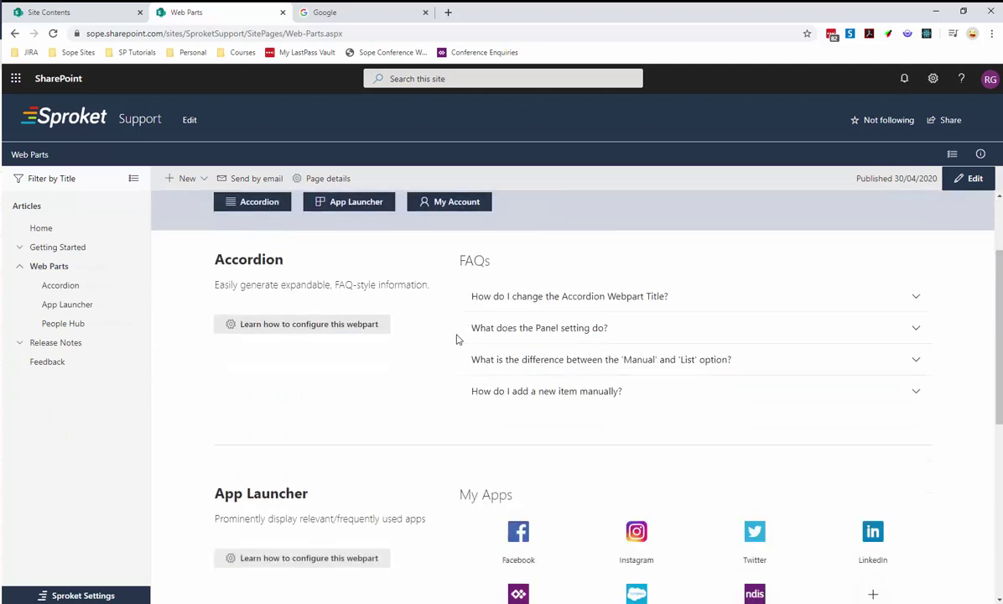
scroll(457, 340, down, 2)
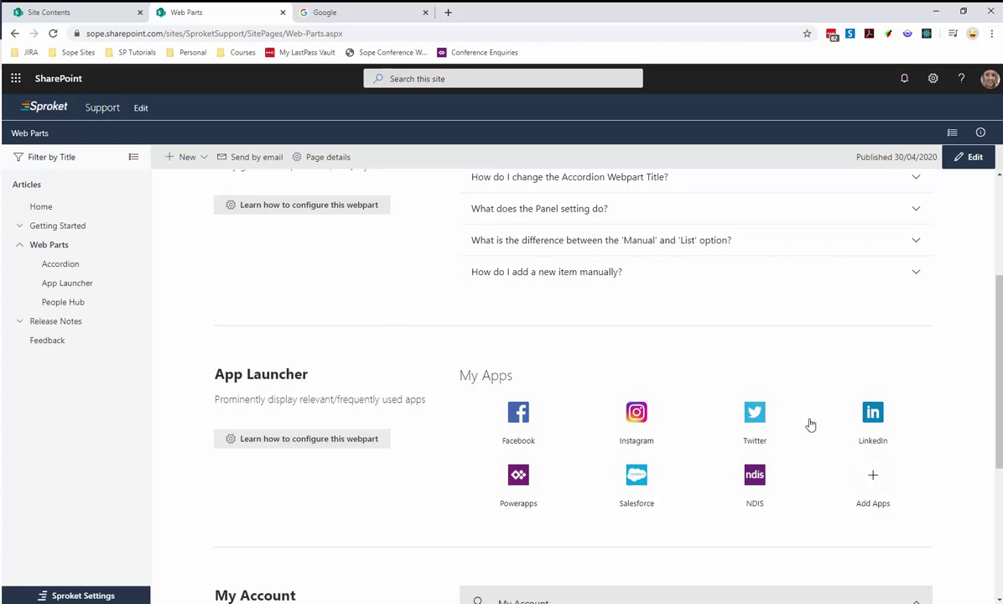
Step: Add the Google app to My Apps in the App Launcher web part and finish choosing apps
click(873, 476)
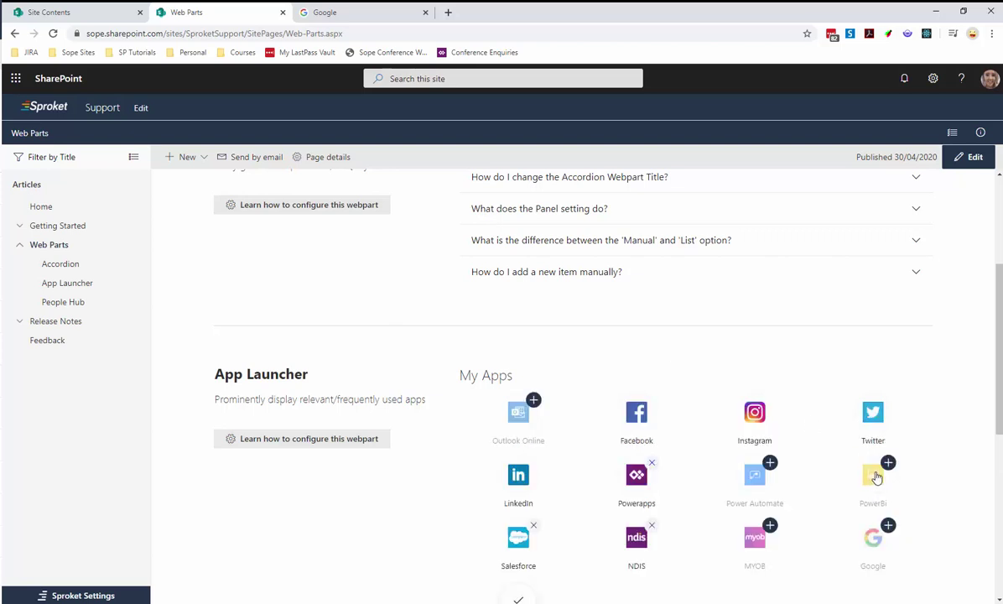
scroll(902, 502, down, 1)
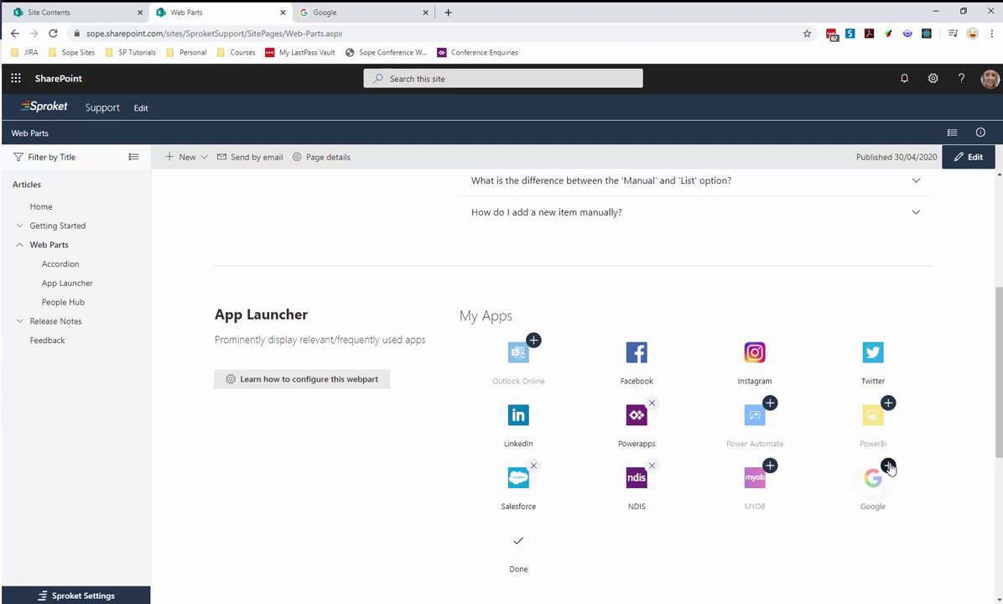
click(888, 466)
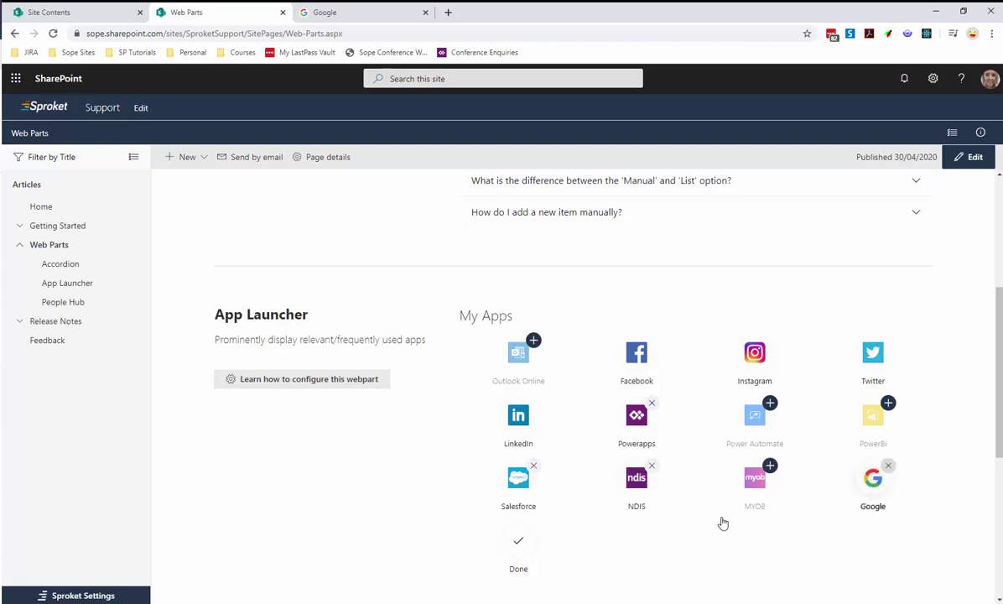
click(519, 543)
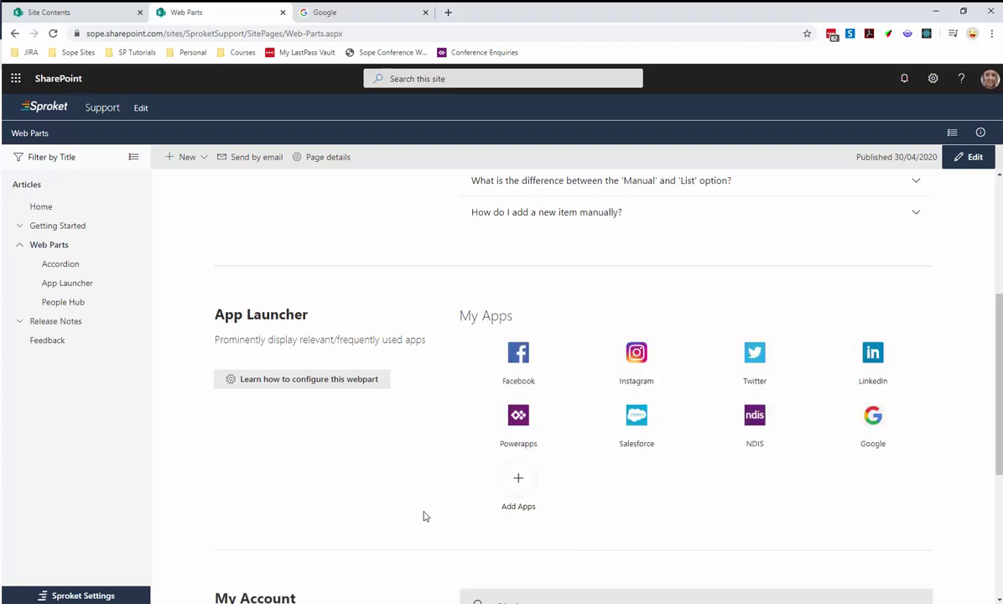
scroll(405, 515, down, 1)
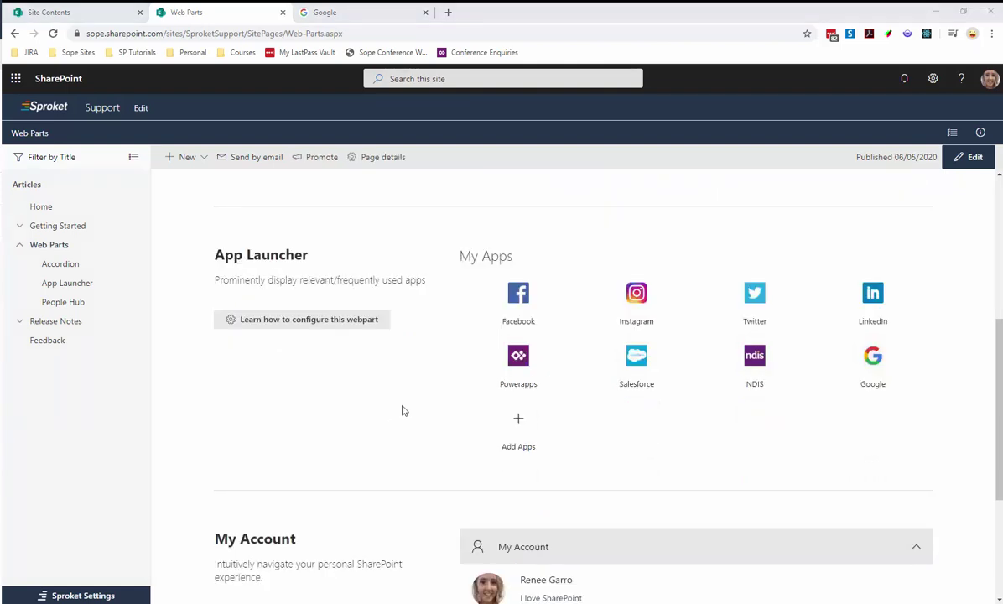
Step: Open the App Launcher article page for editing and insert the Sproket - App Launcher web part below the introductory text
click(70, 289)
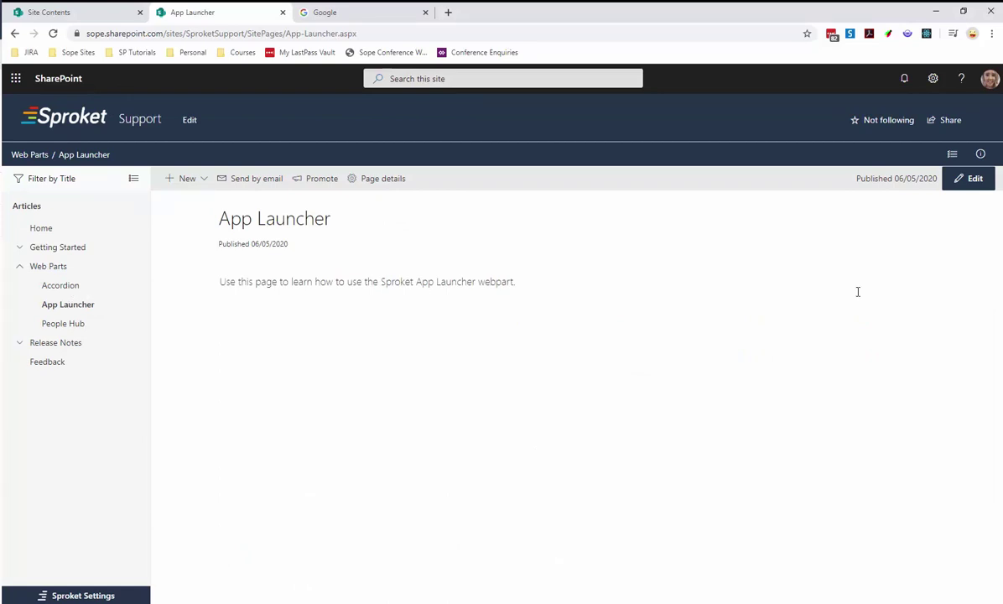
click(966, 180)
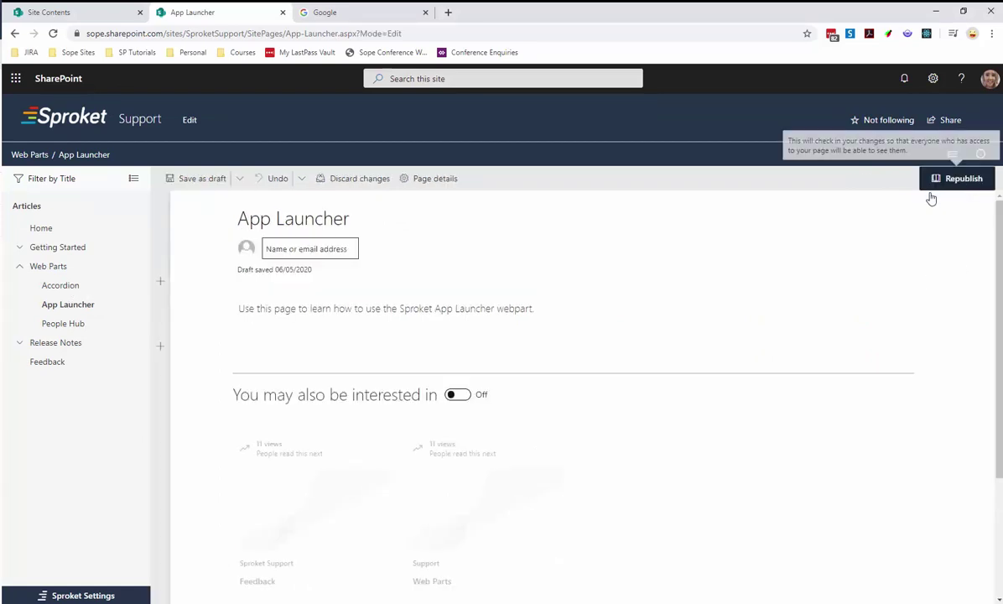
mouse_move(538, 345)
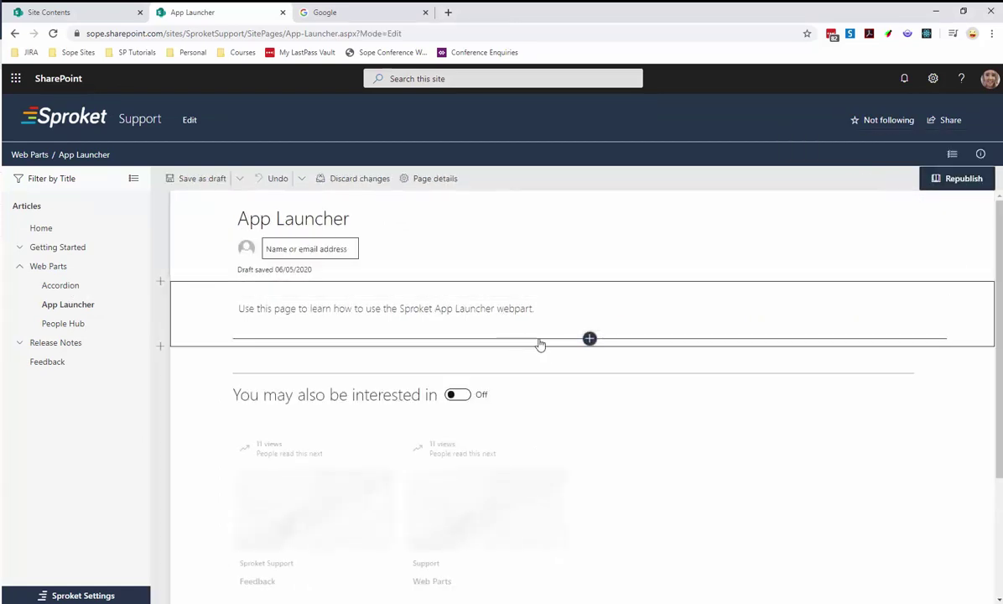
click(589, 340)
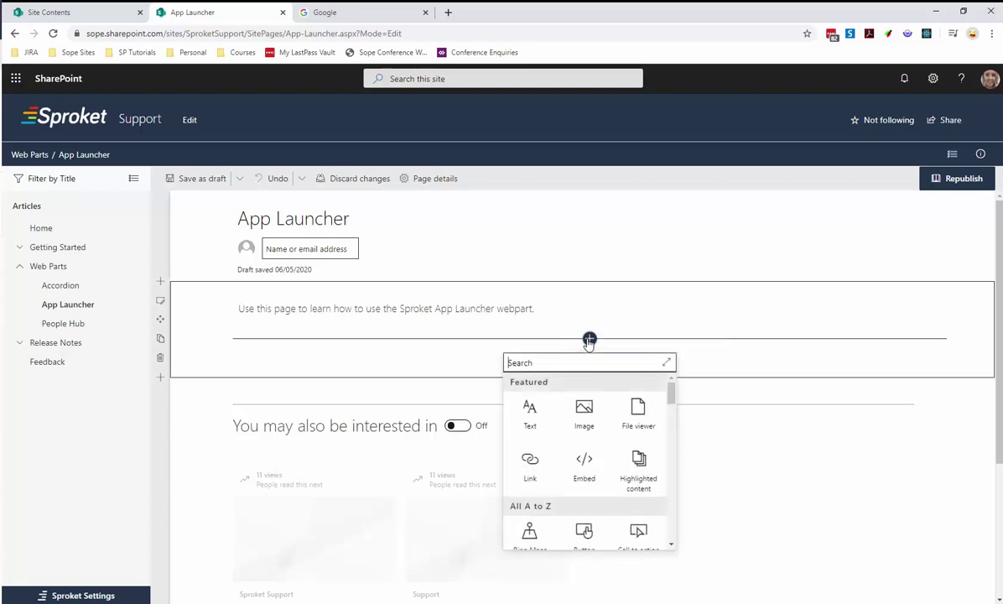
text(sproket)
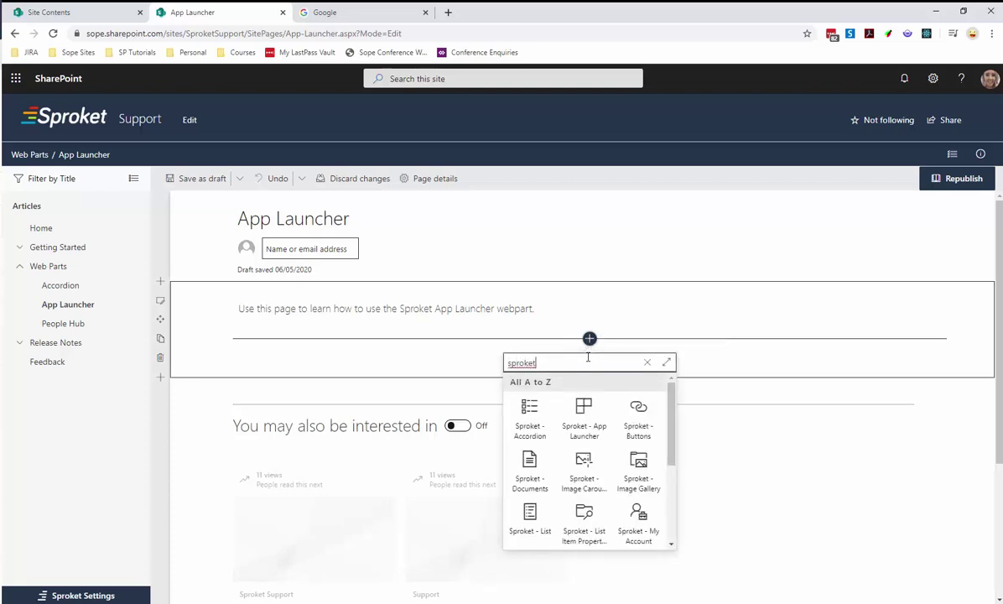
click(584, 412)
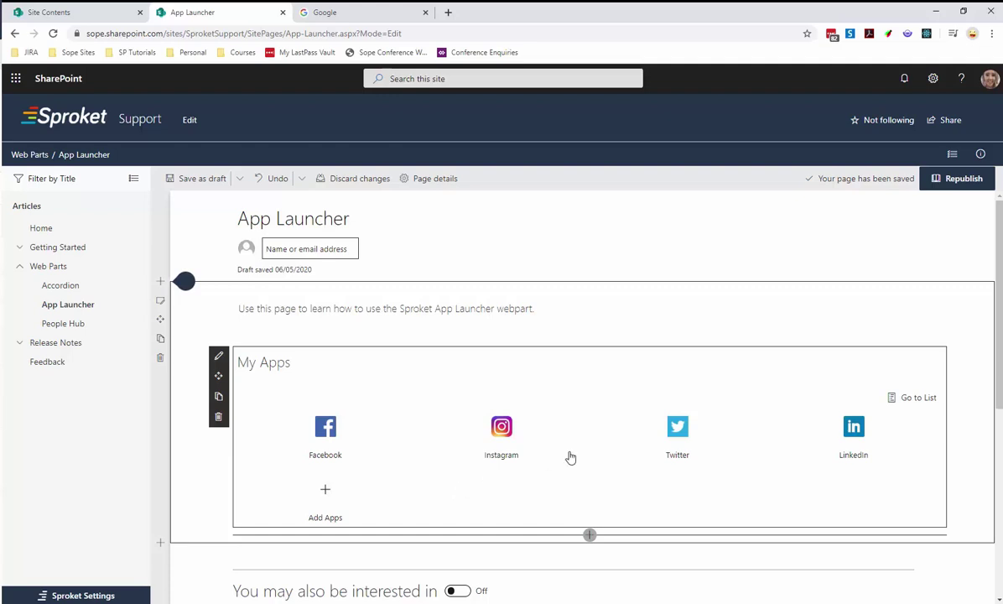
Step: View the library list linked to the new App Launcher web part and return to the page being edited
click(917, 399)
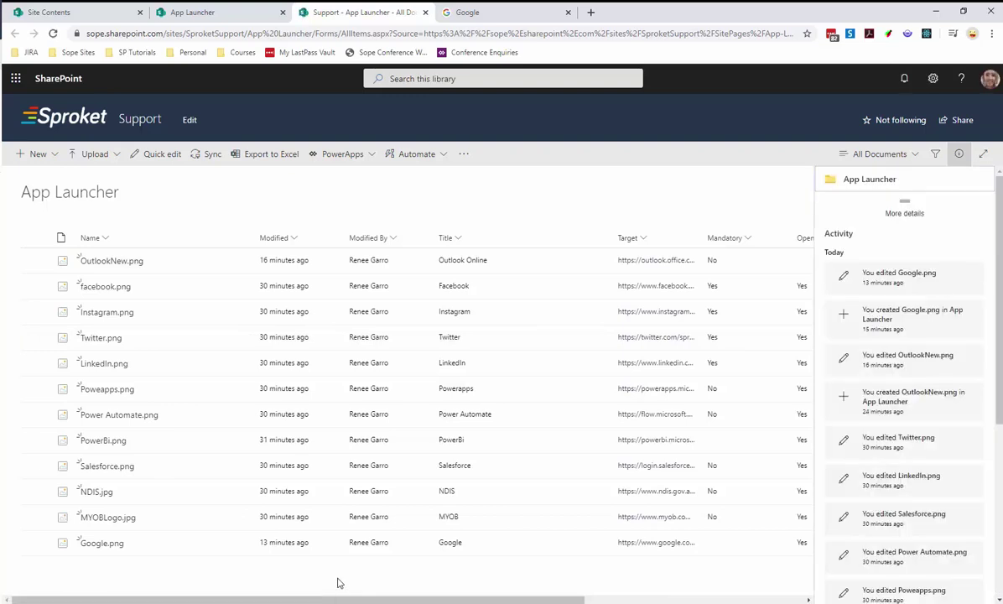
click(220, 15)
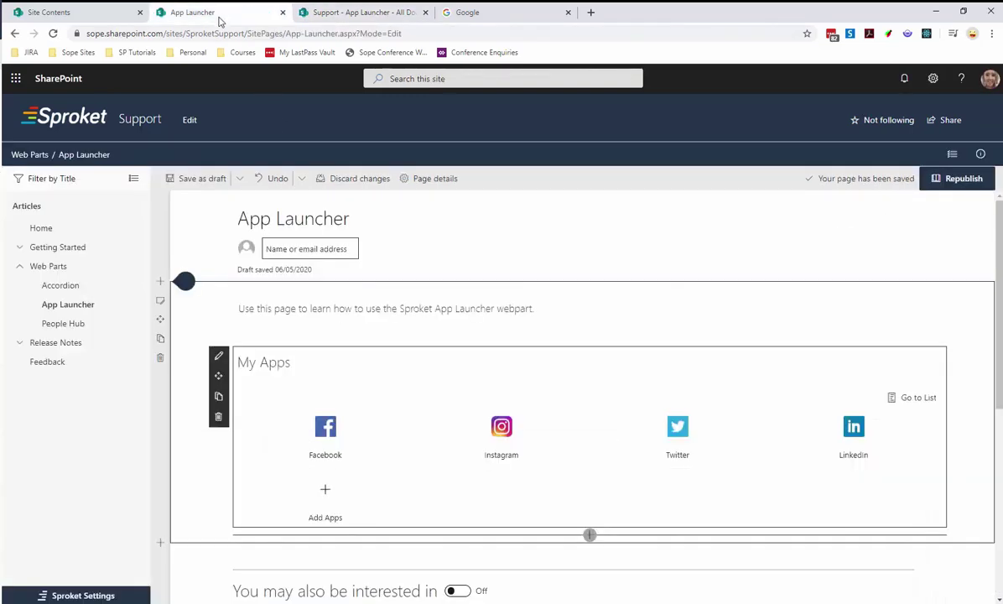
Step: Open the new App Launcher web part's properties and change its heading to Website
click(220, 359)
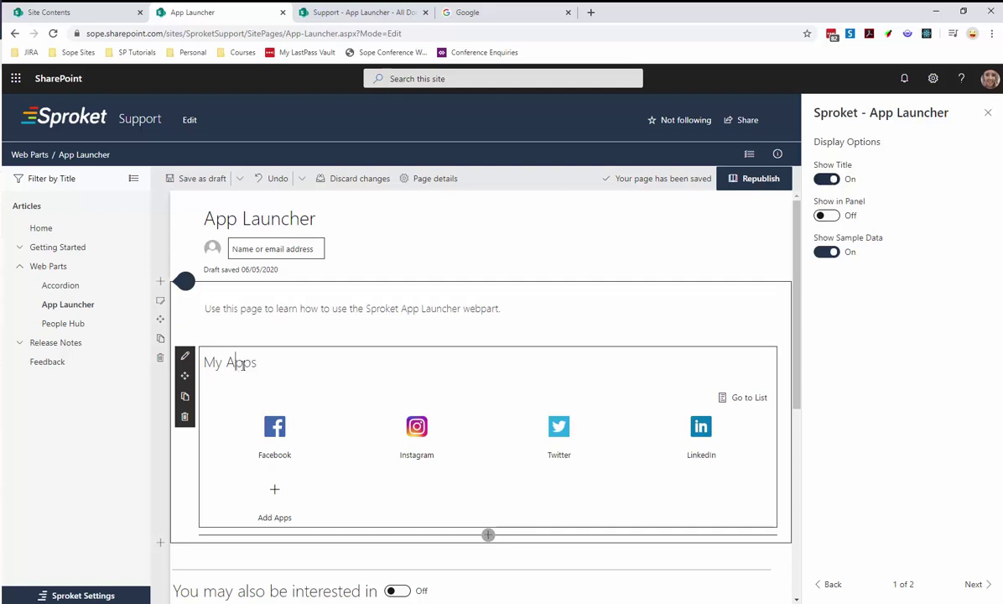
drag(258, 362, 201, 362)
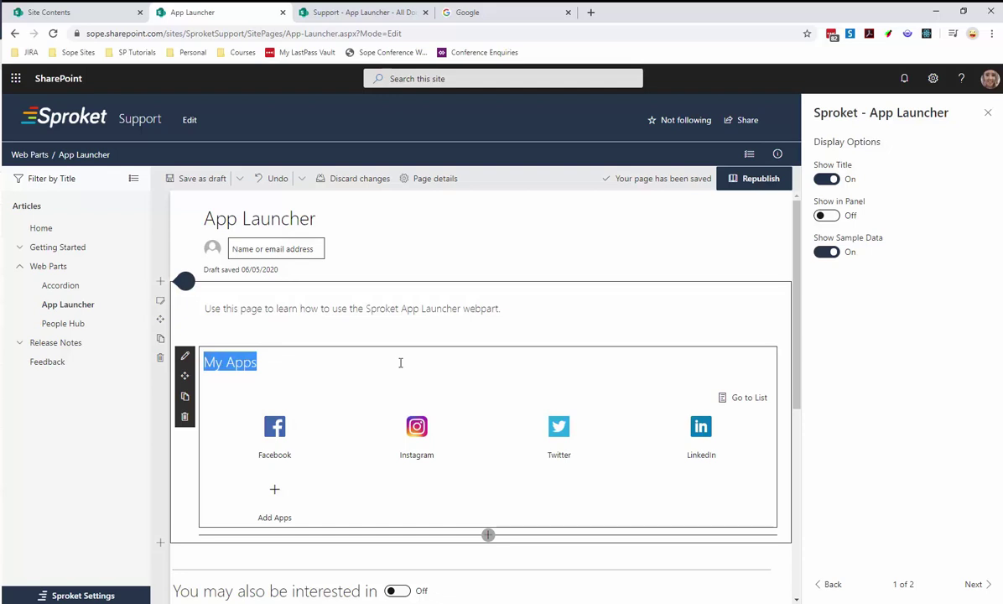
text(Tools)
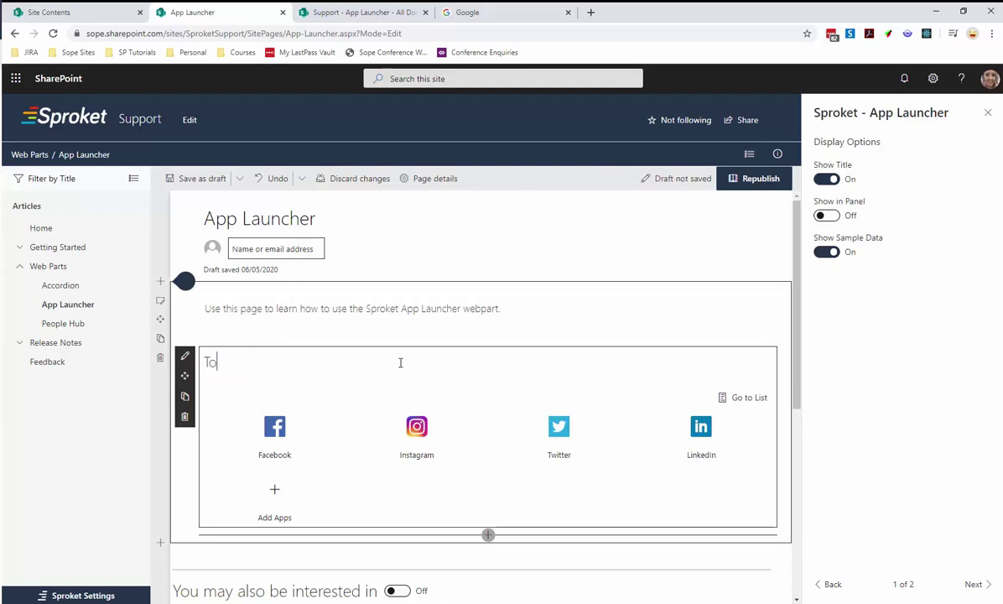
key(BackSpace)
key(BackSpace)
text(Website)
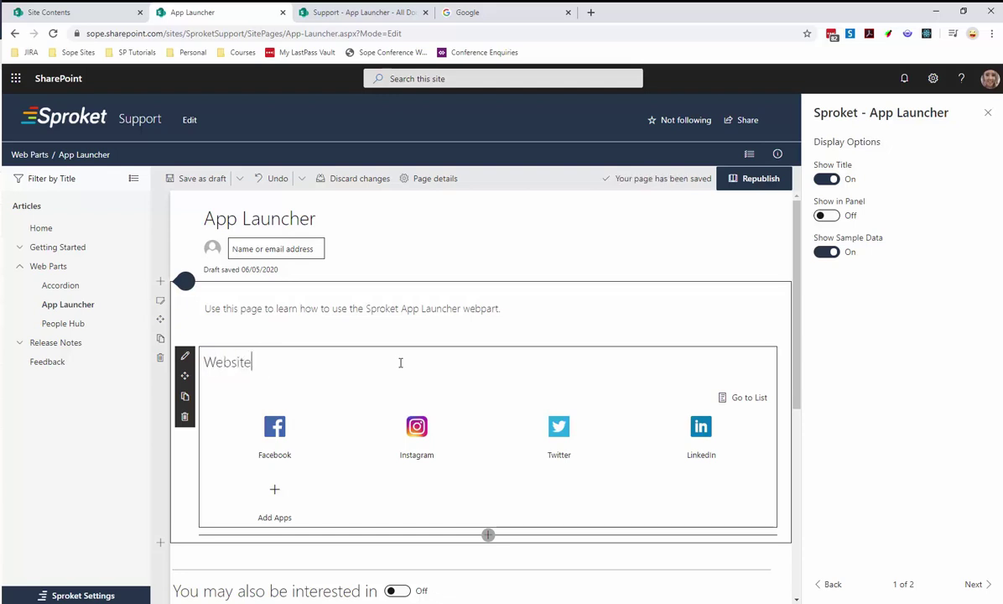
Step: Switch the web part's Show Title option off and back on, and turn on Show in Panel
click(831, 179)
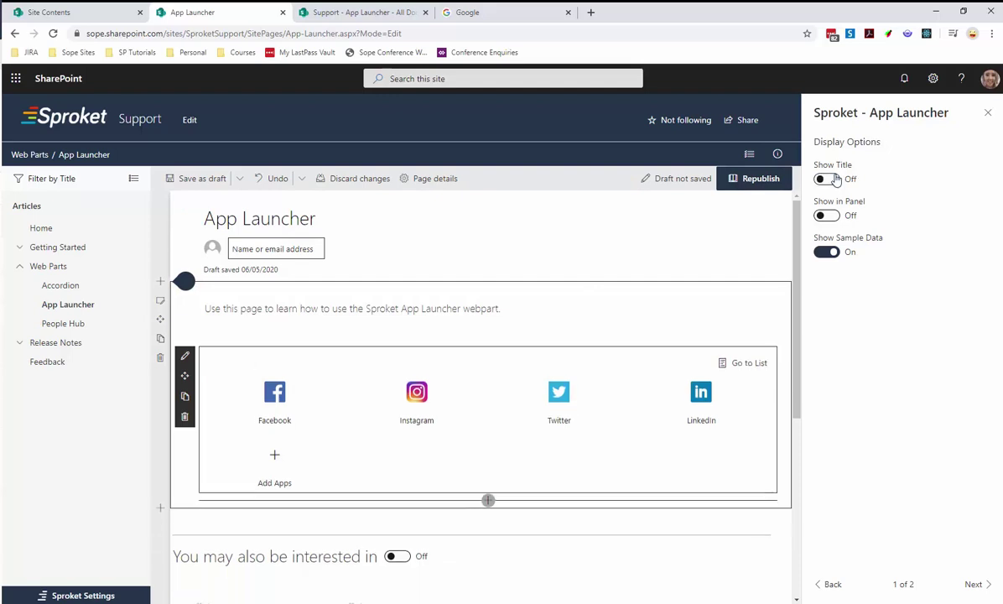
click(830, 179)
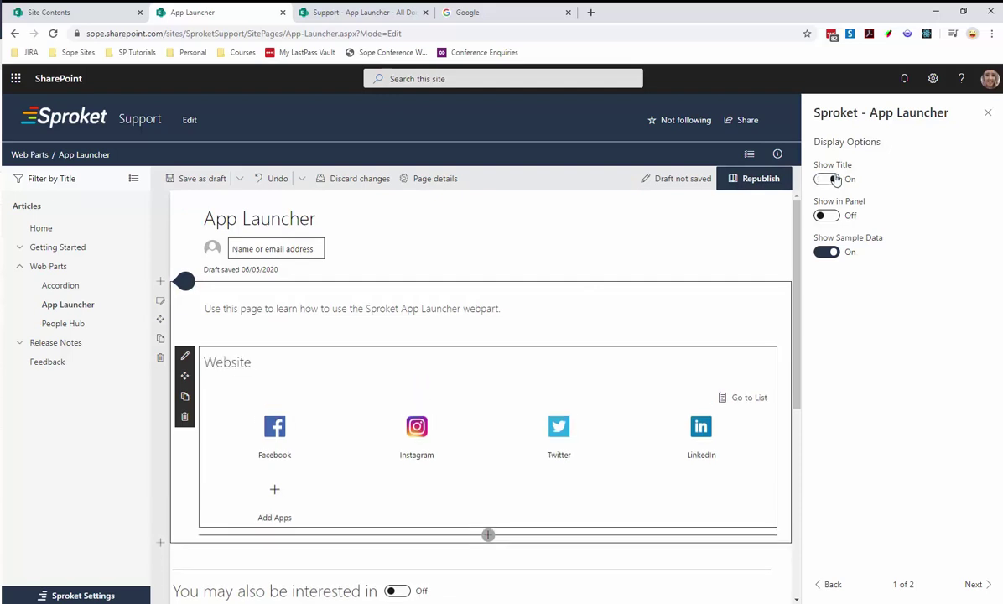
click(827, 216)
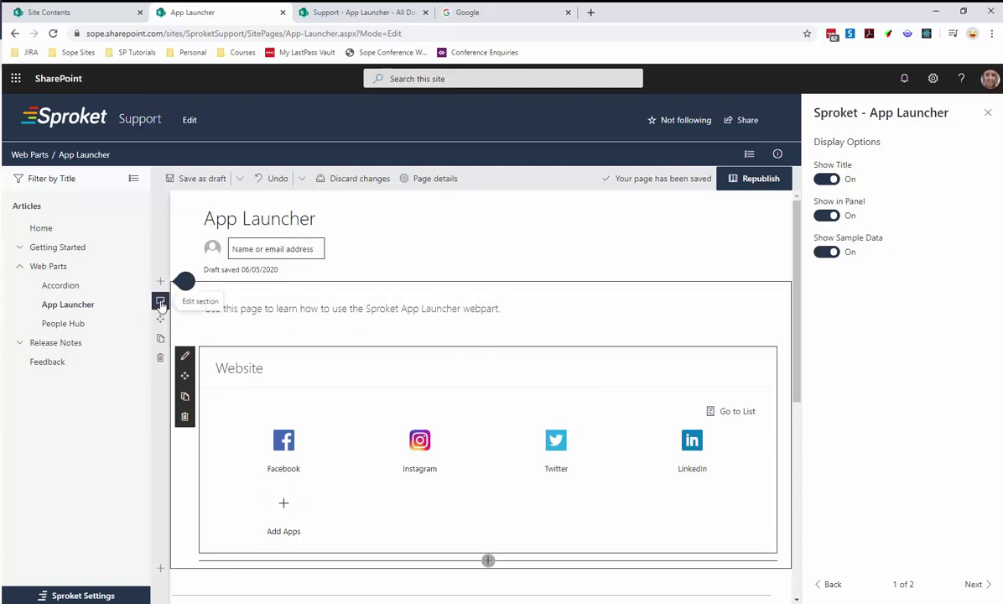
Step: Give the section containing the App Launcher web part the light purple background and reopen the web part's properties
click(161, 302)
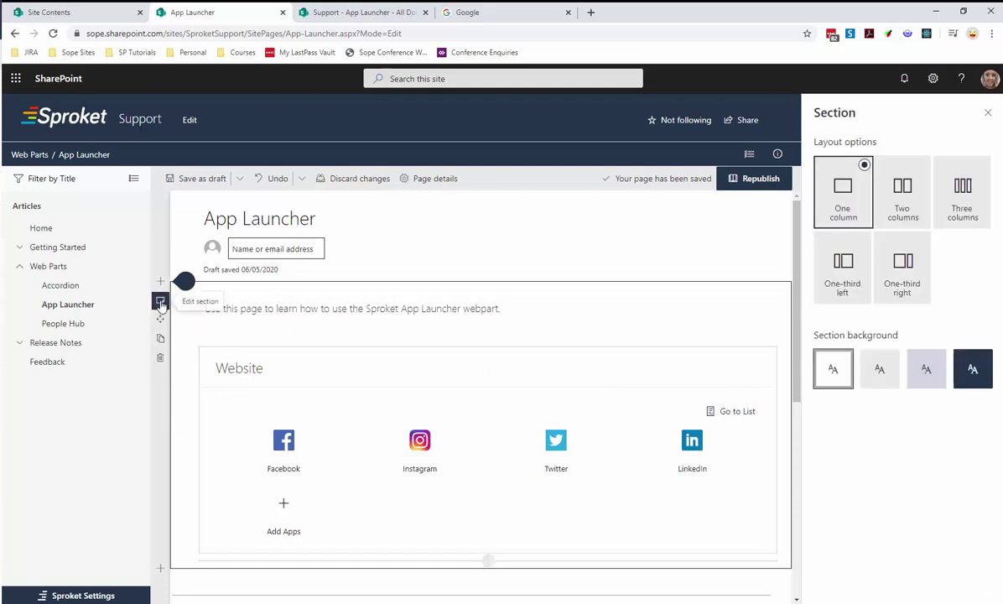
click(921, 368)
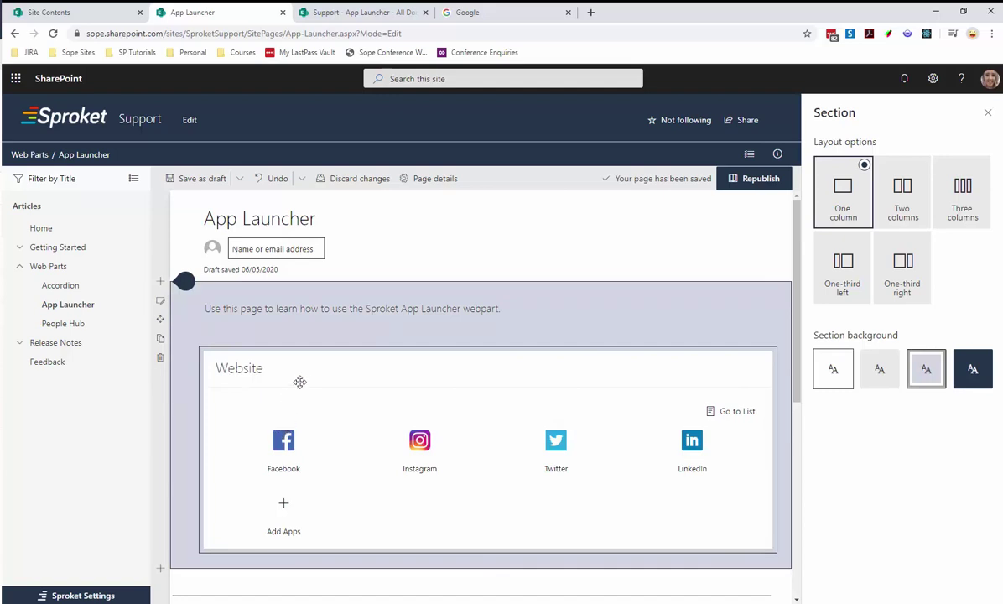
click(199, 362)
click(210, 363)
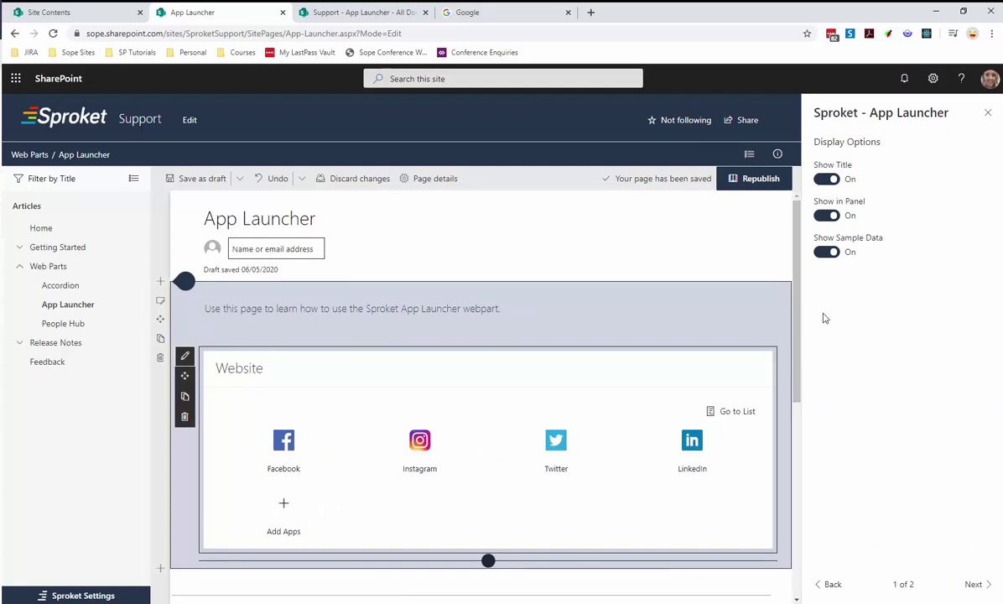
Step: Switch the App Launcher web part's Show Sample Data option off and back on
click(829, 252)
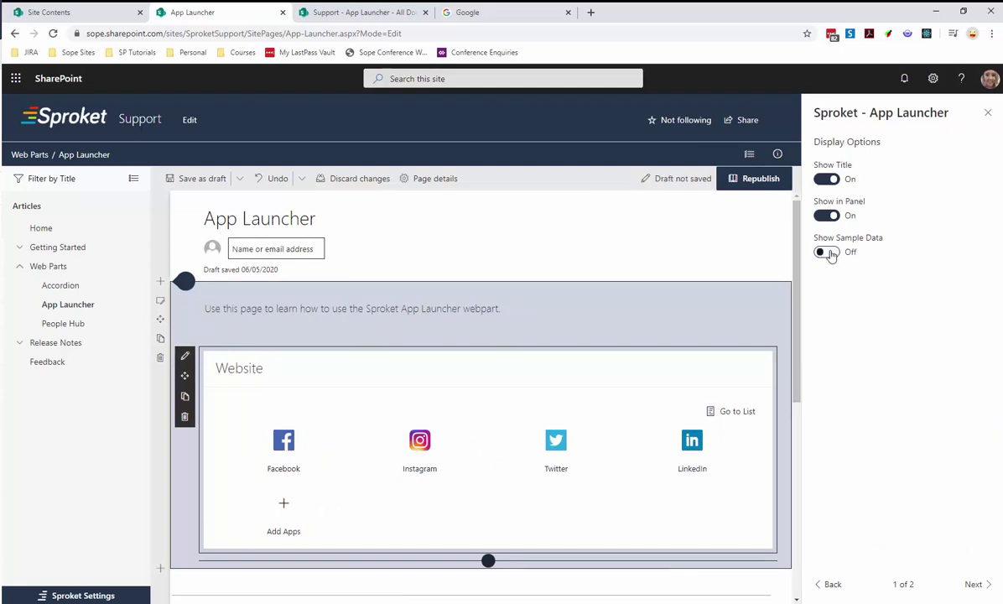
click(828, 252)
Step: Review the web part's query options and browse the Site URL choices, closing the list without choosing another site
click(978, 585)
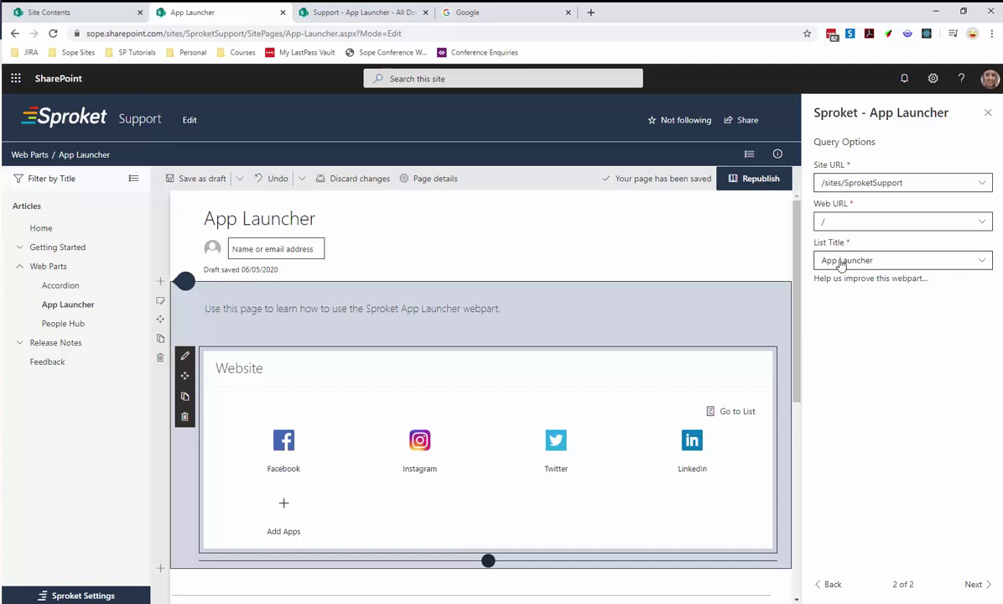
click(853, 189)
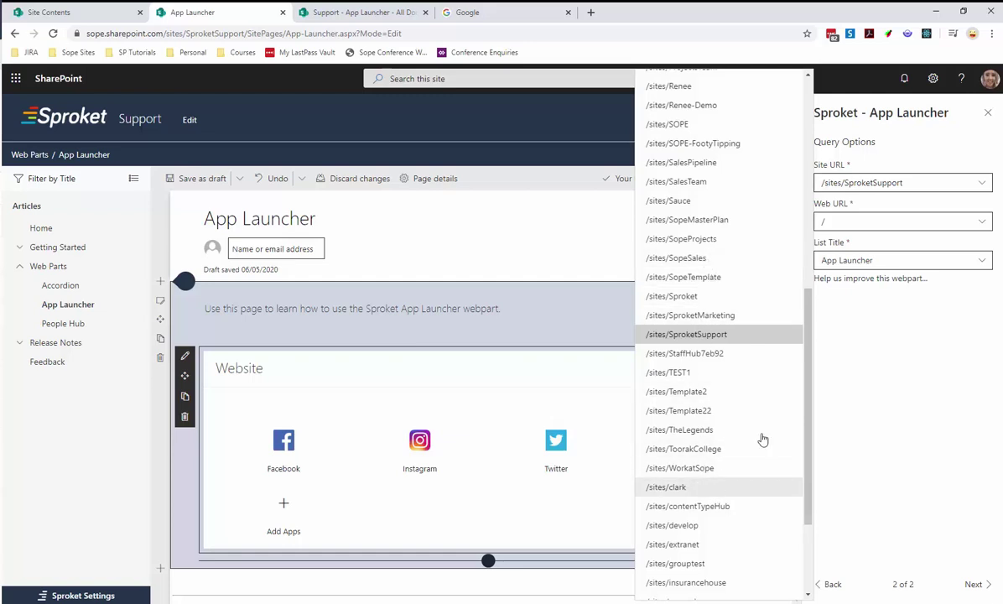
click(810, 335)
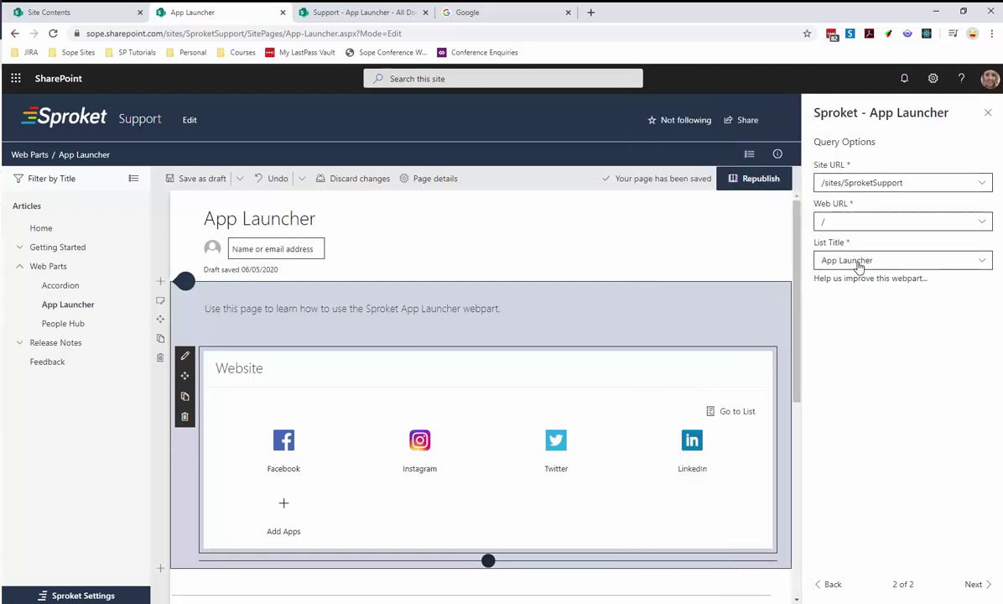